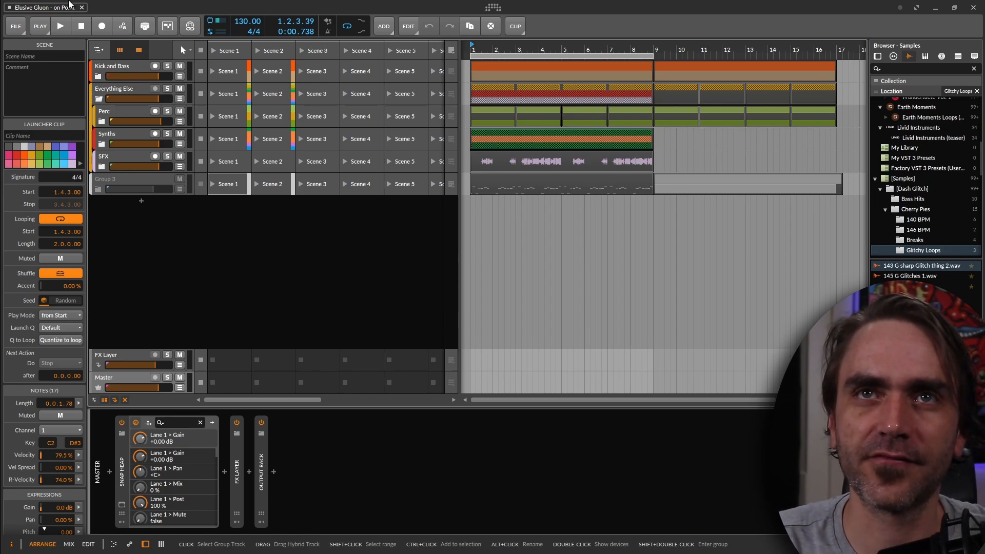
Open the Dash Glitch Control Room Template from the saved templates and activate the new project's audio engine
click(17, 28)
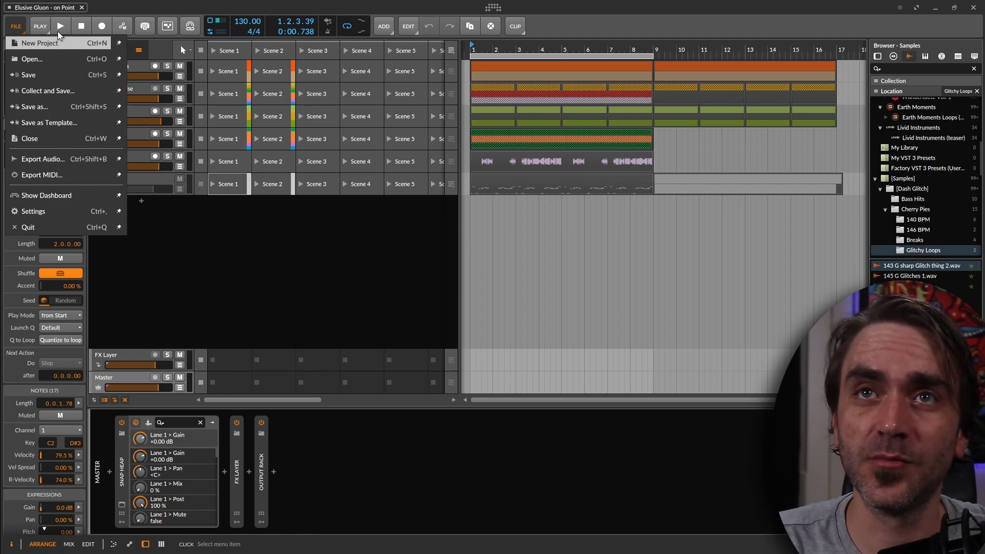
click(493, 7)
click(493, 8)
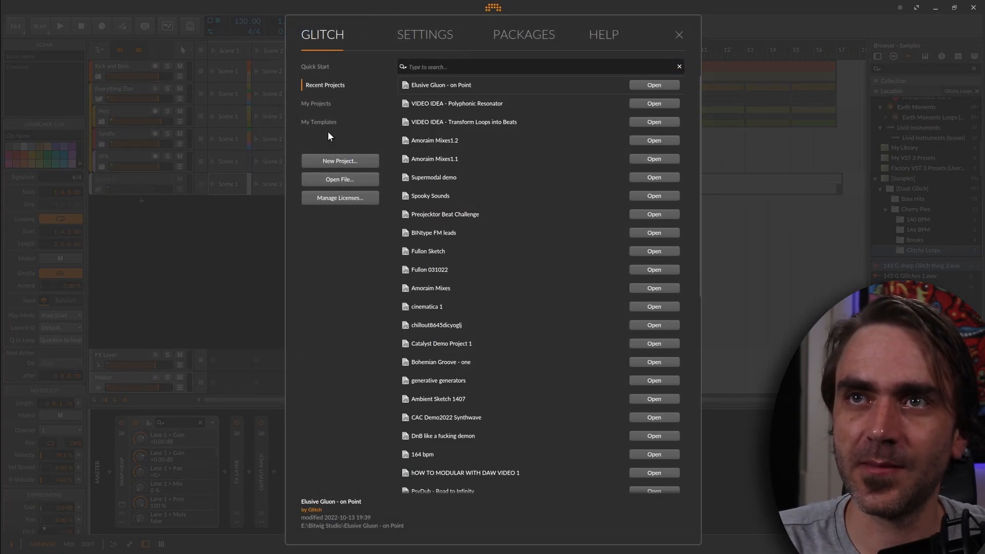
click(333, 121)
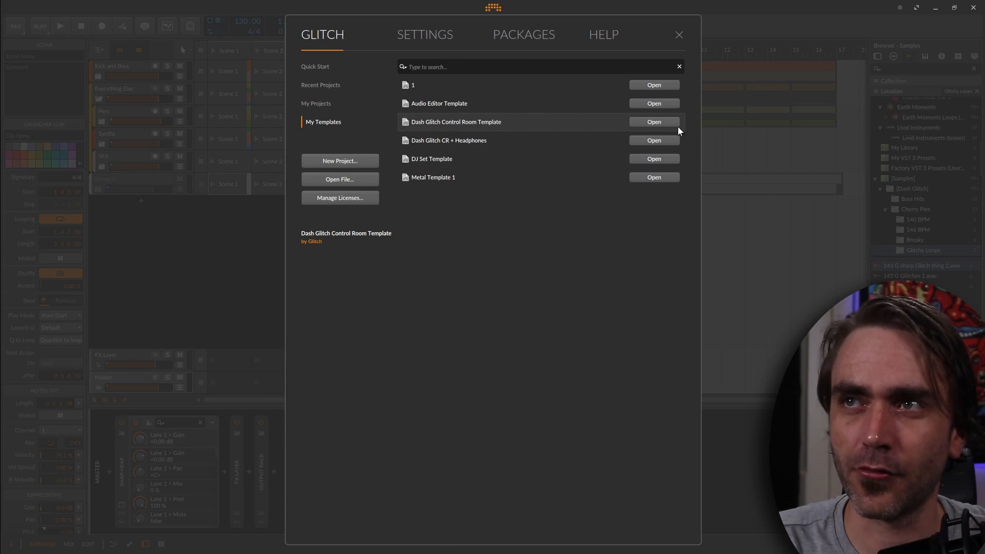
click(657, 123)
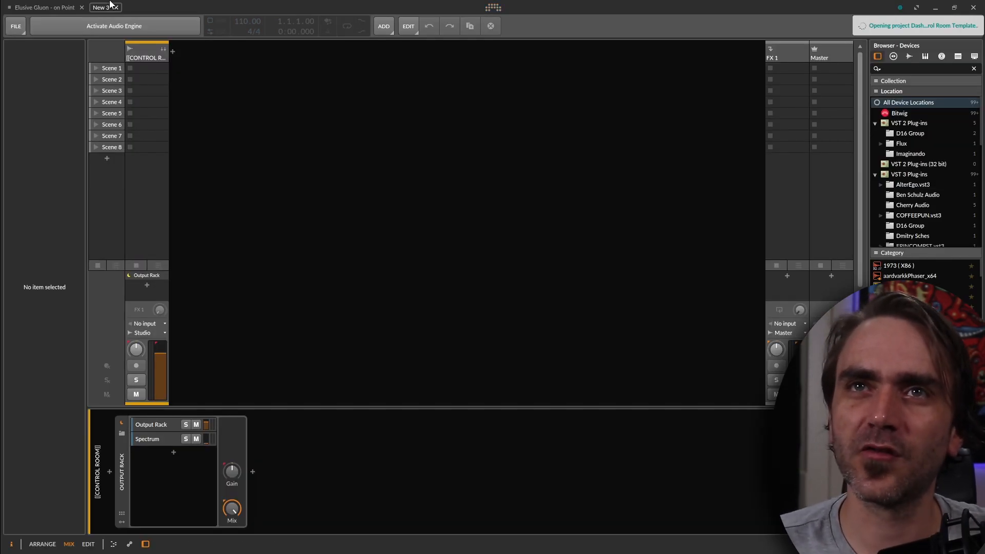
click(108, 22)
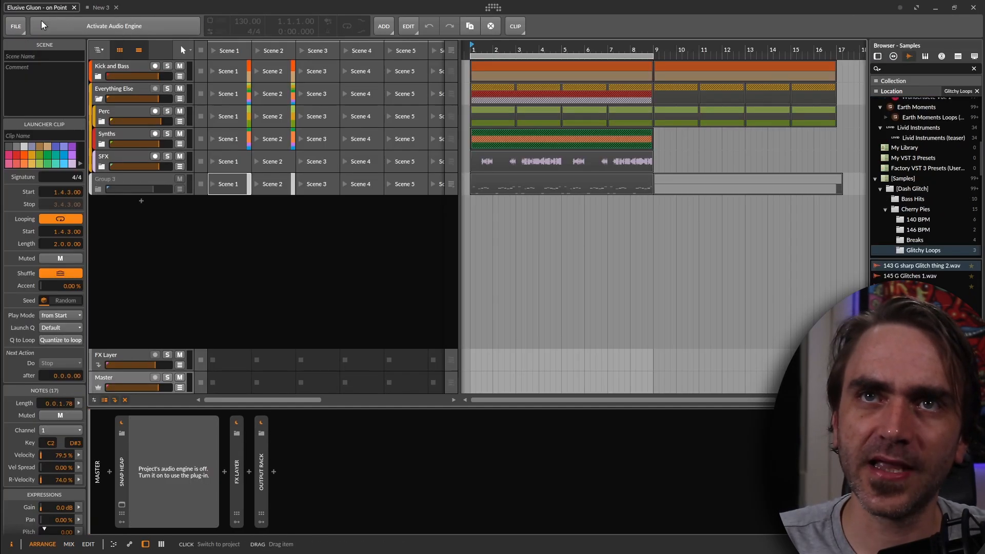
Copy the first Kick and Bass group clip from Elusive Gluon - on Point into the new project and set an eight-bar loop over it
click(536, 71)
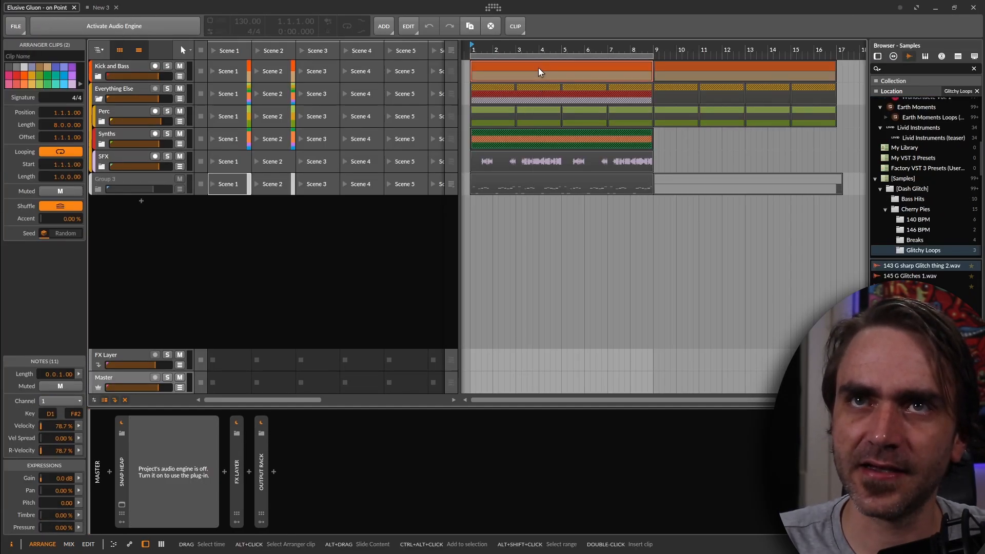
click(95, 8)
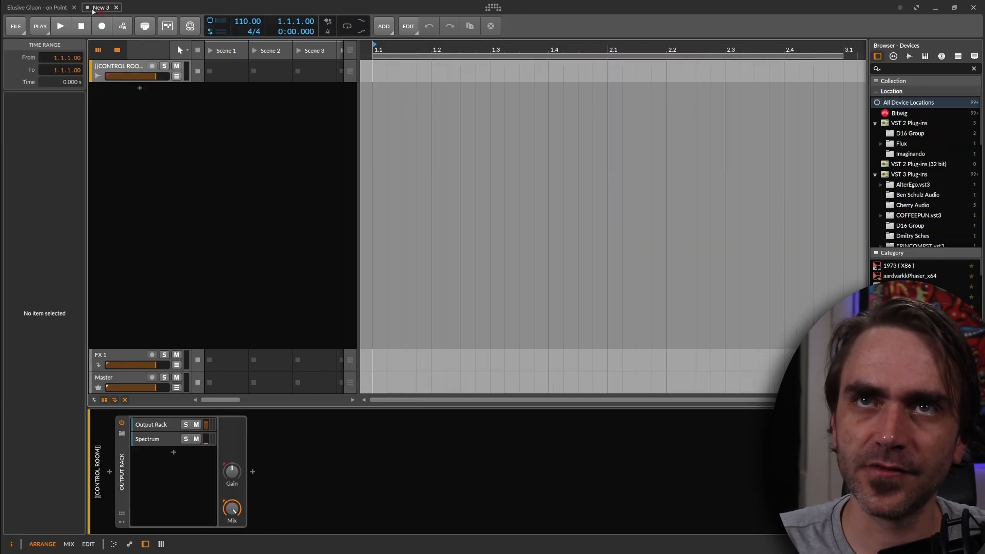
key(ctrl+v)
click(395, 96)
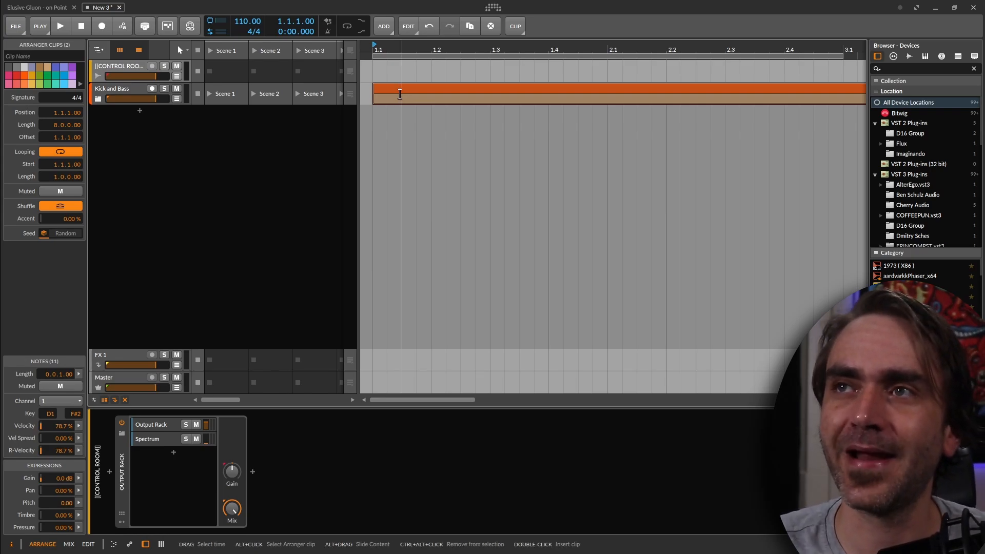
scroll(580, 125, down, 3)
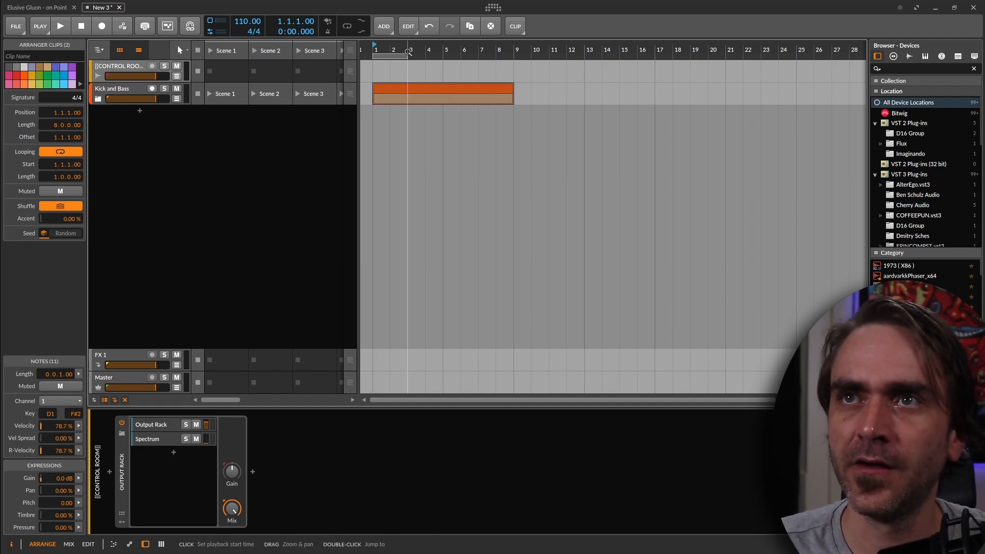
drag(407, 55, 513, 56)
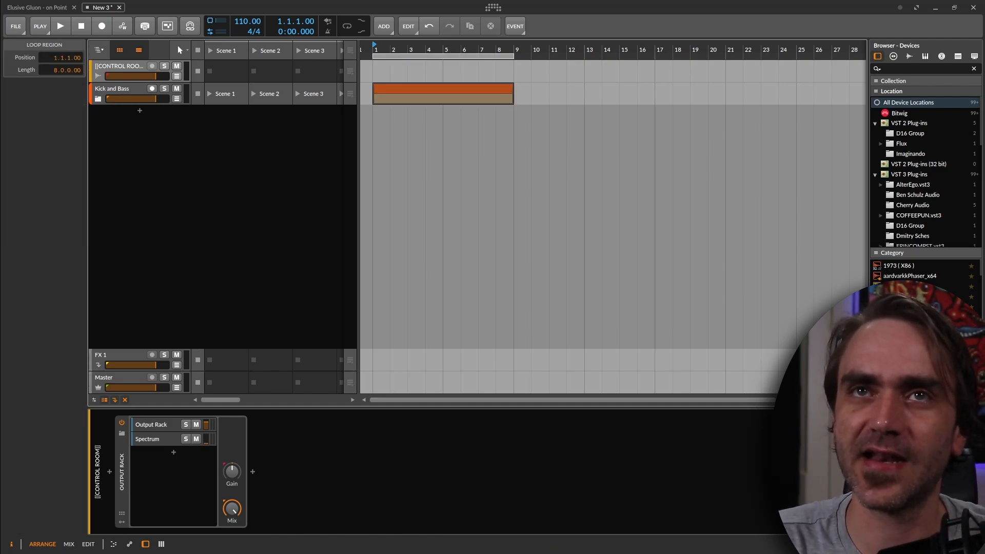
Copy the Kampfer Kicks Rack and Bass Selector Rack tracks from Elusive Gluon - on Point into the new project
click(39, 7)
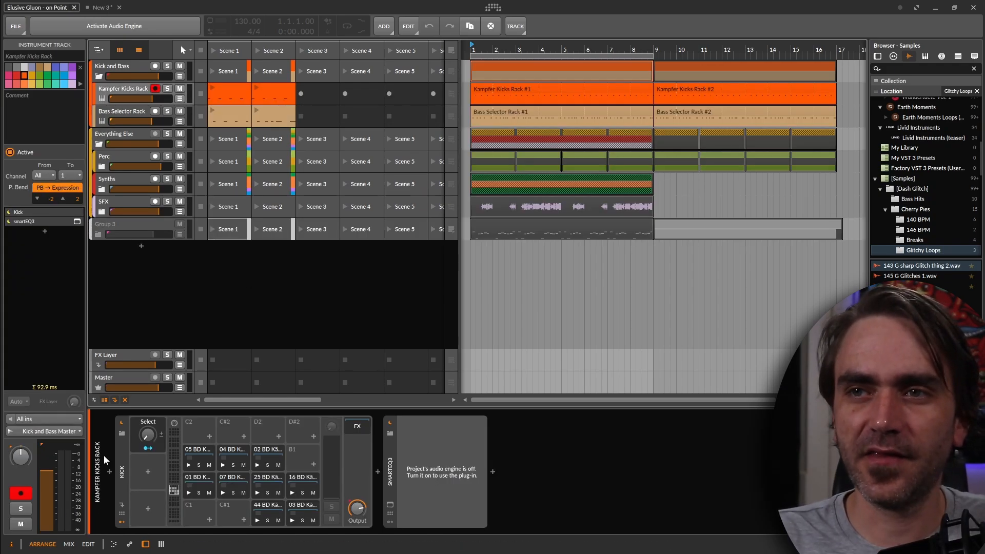
click(121, 471)
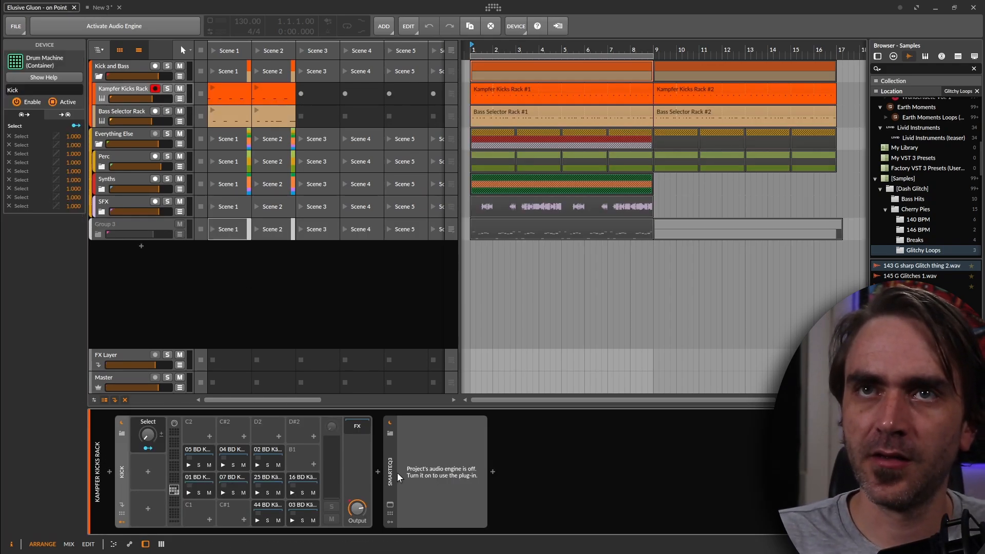
click(123, 120)
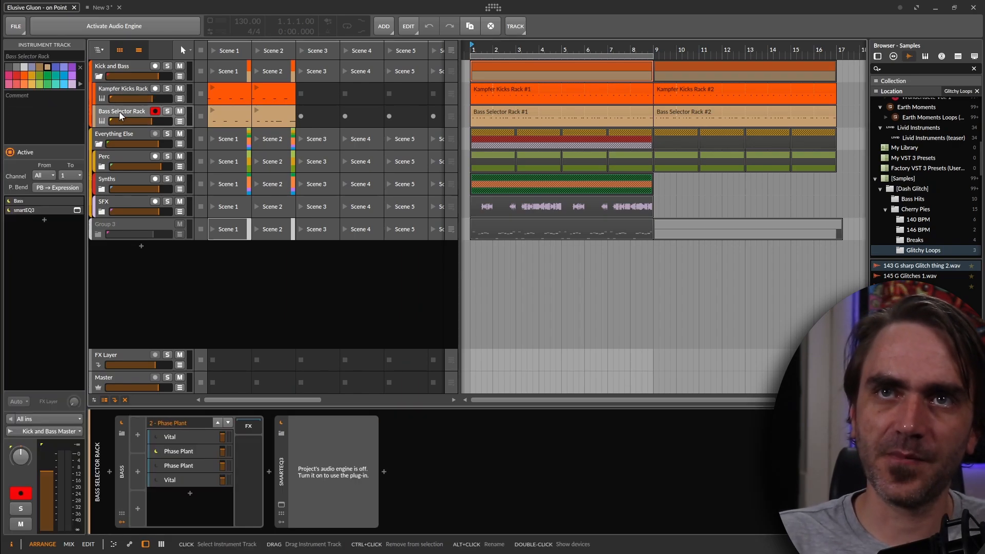
shift+click(119, 91)
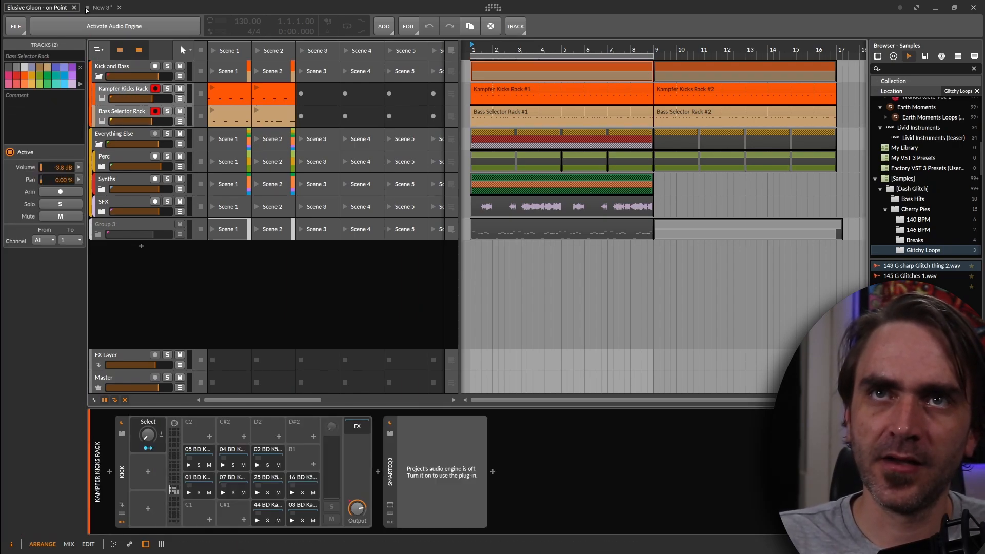
drag(103, 13, 101, 171)
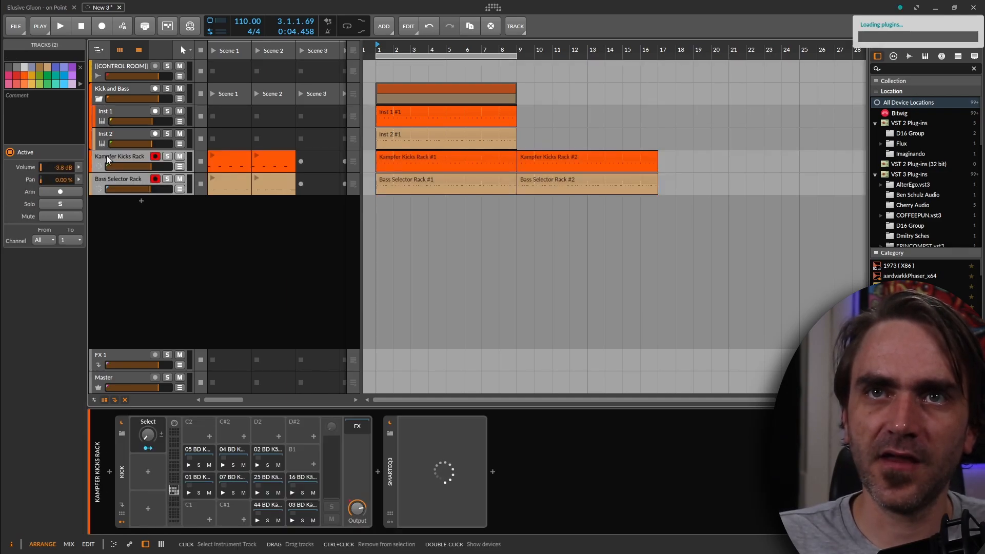
Delete the Inst 1 and Inst 2 tracks from the Kick and Bass group
click(115, 114)
shift+click(105, 134)
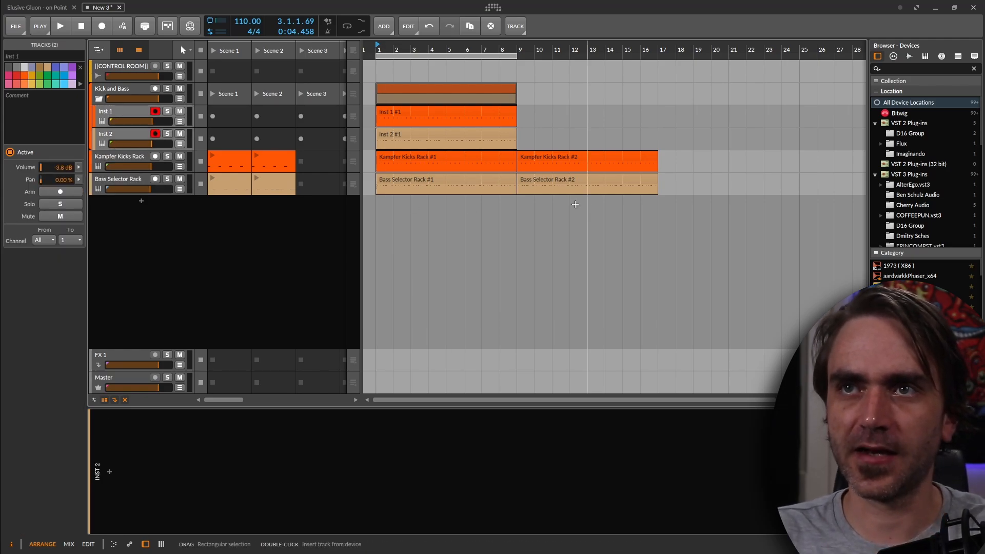
key(Delete)
Put the Kampfer Kicks Rack and Bass Selector Rack tracks inside the Kick and Bass group and fold the group
click(109, 112)
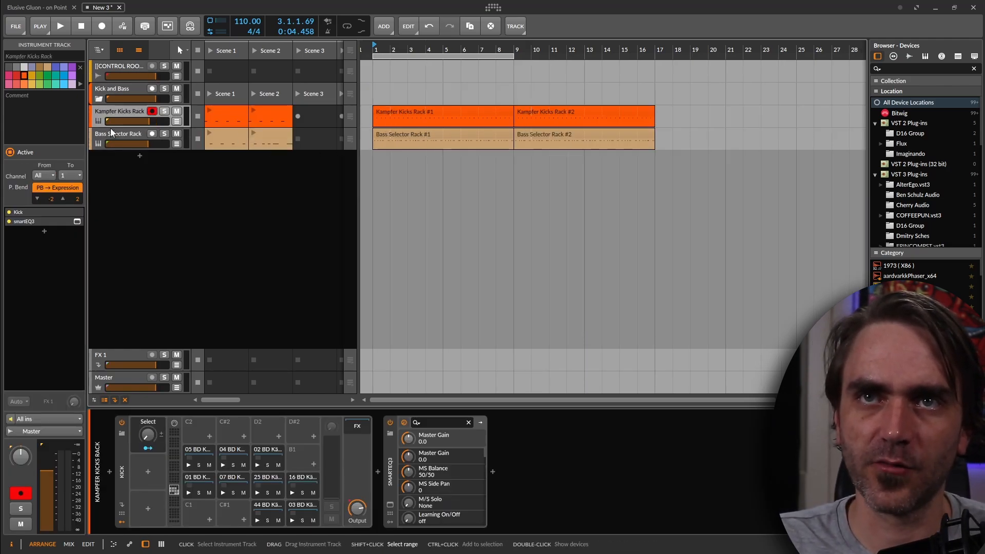
shift+click(110, 134)
click(99, 98)
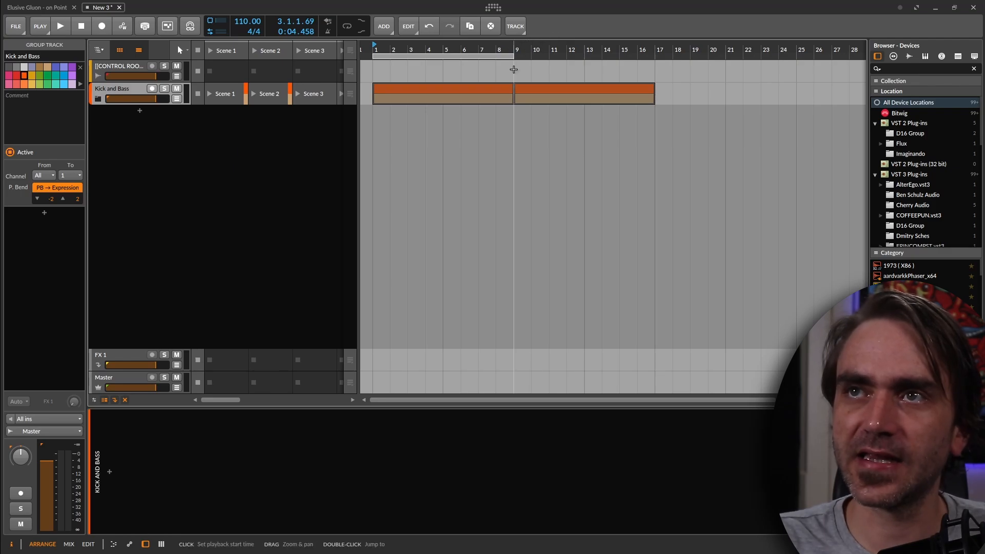
Extend the arranger loop region to bar 17 and start playback
drag(519, 51, 638, 109)
key(space)
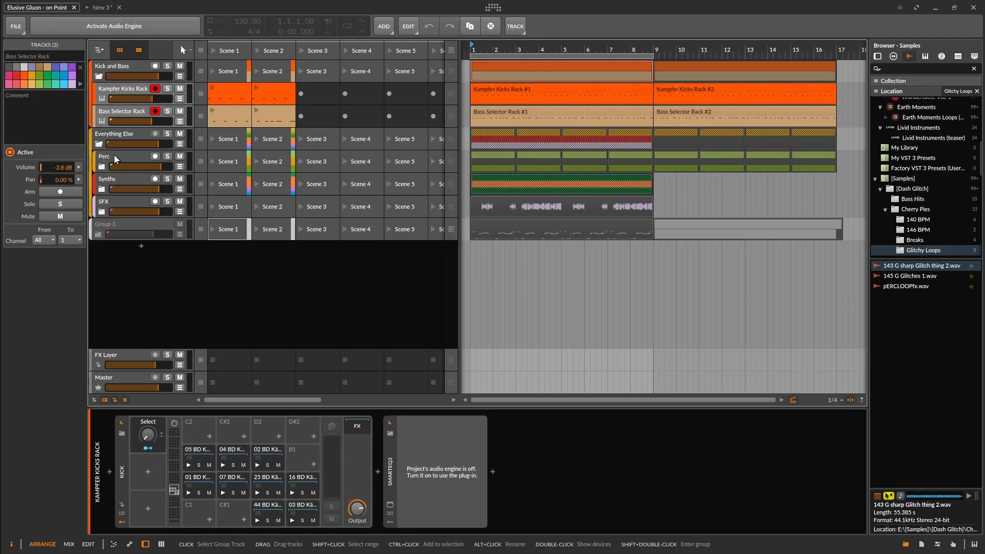
Copy the Perc group from Elusive Gluon - on Point into the new project below Kick and Bass
click(115, 156)
click(120, 5)
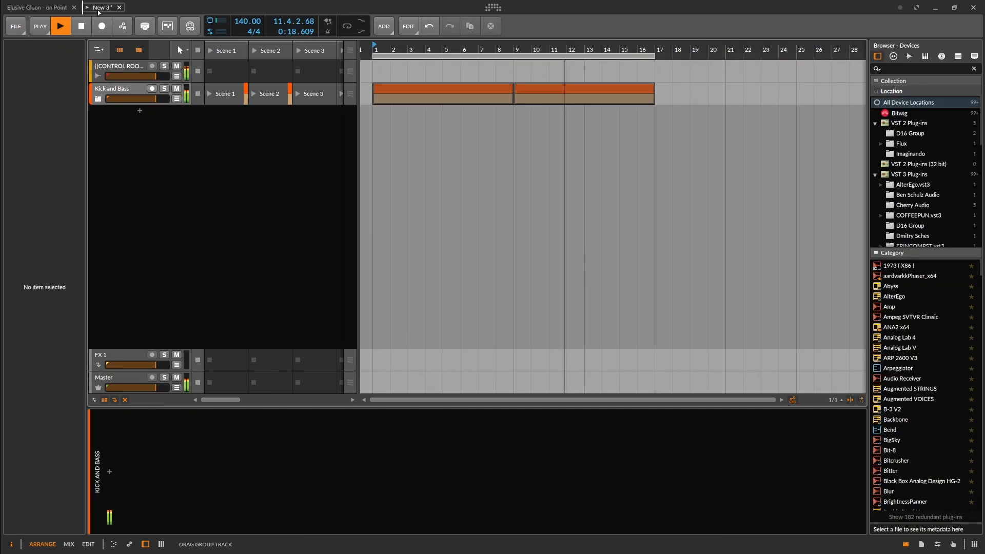
drag(116, 122, 117, 123)
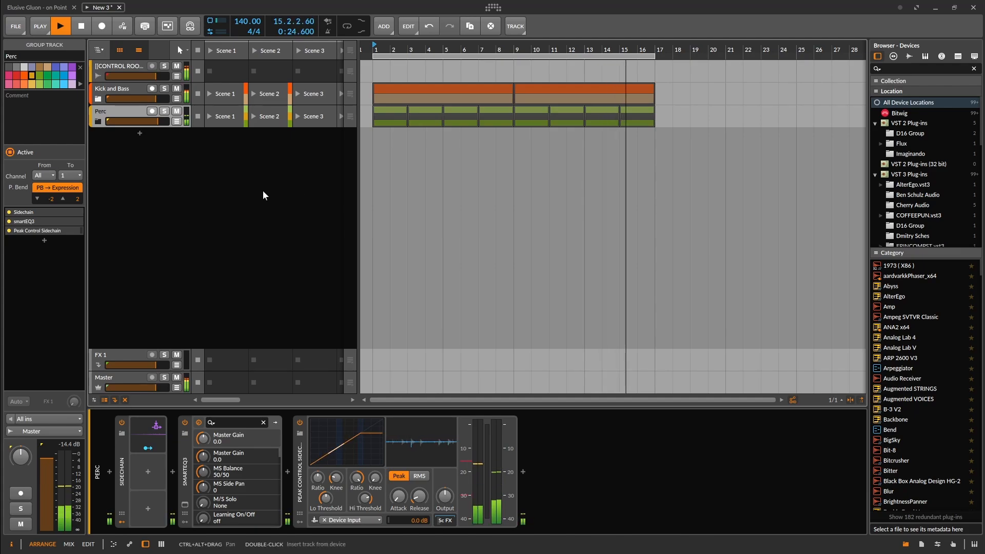
Unfold the Kick and Bass group and examine the notes of the first Bass Selector Rack clip
click(98, 98)
click(119, 135)
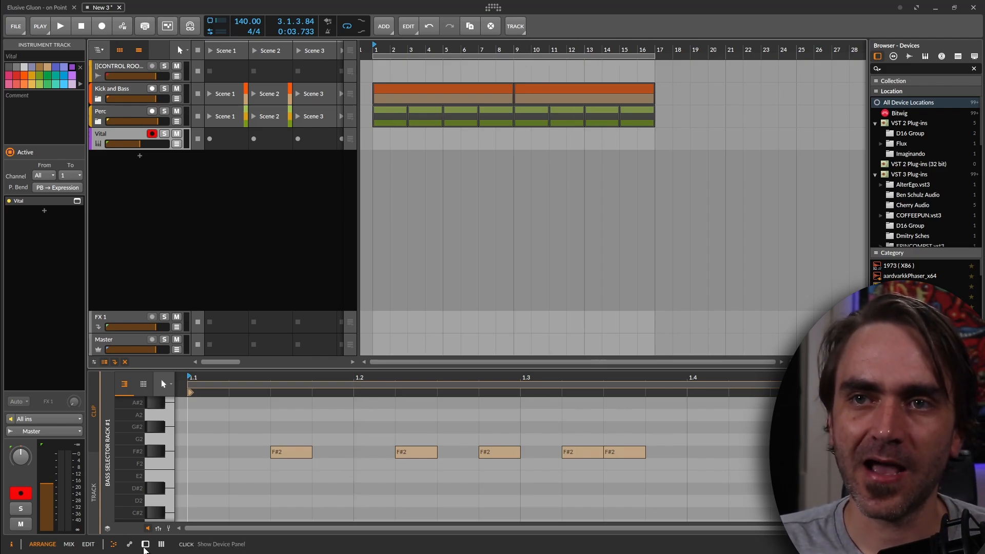
Insert a Note Transpose device ahead of Vital on the Vital track and set its semitones to +6
click(146, 544)
click(111, 471)
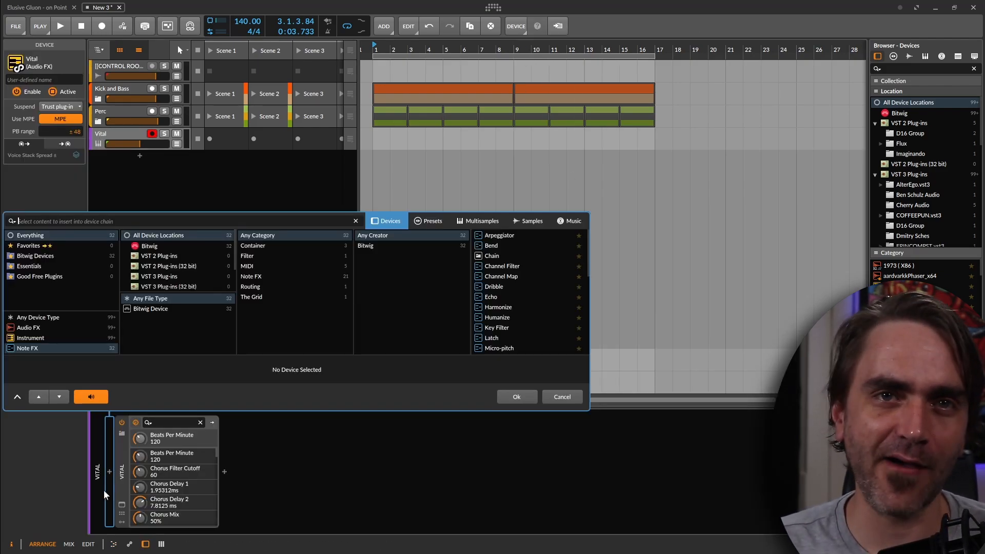
text(transpo)
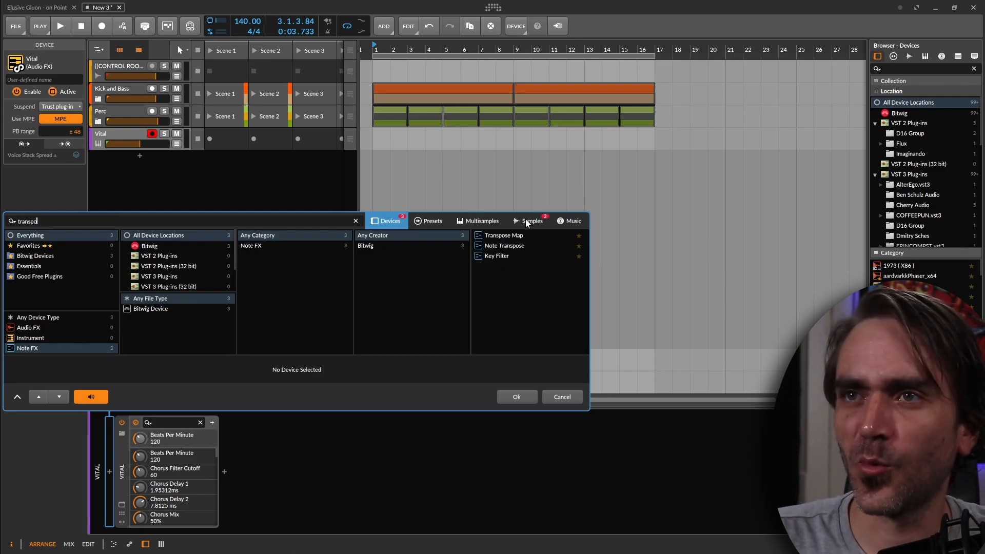
click(503, 245)
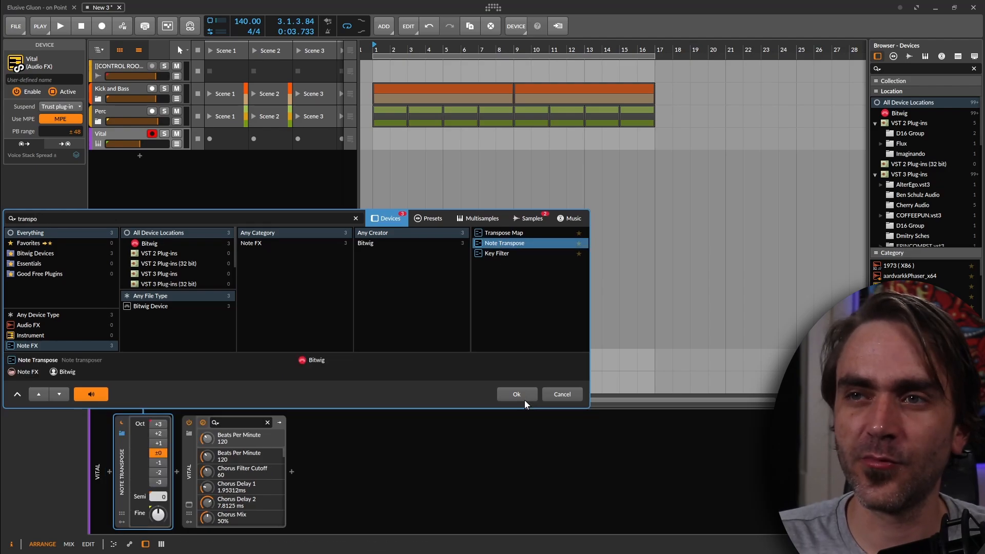
click(524, 398)
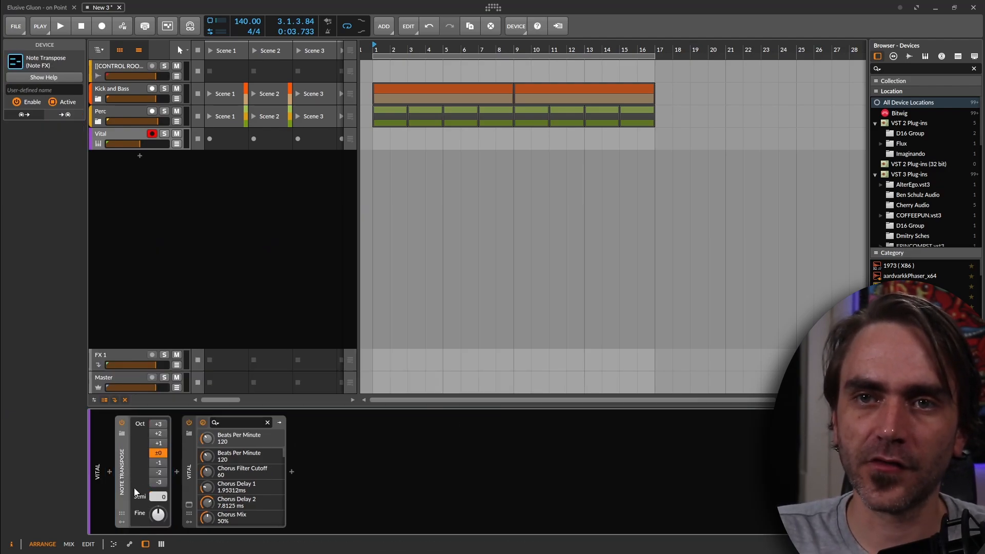
drag(162, 497, 163, 487)
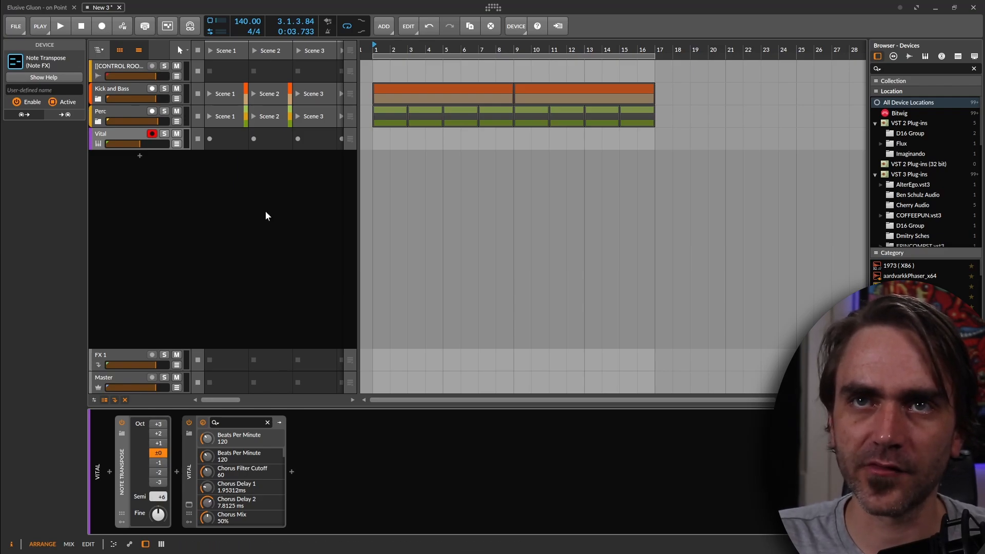
click(129, 186)
double_click(114, 131)
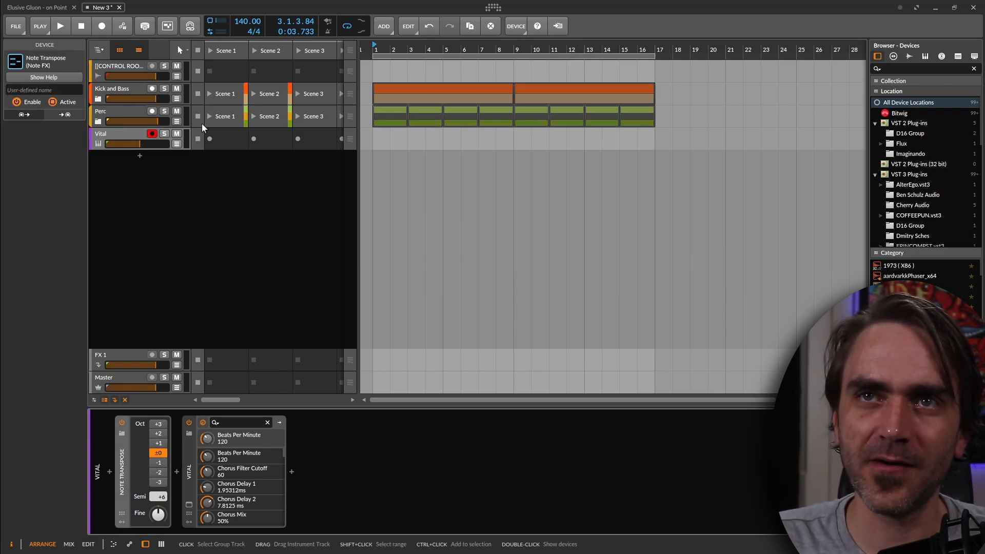
click(129, 133)
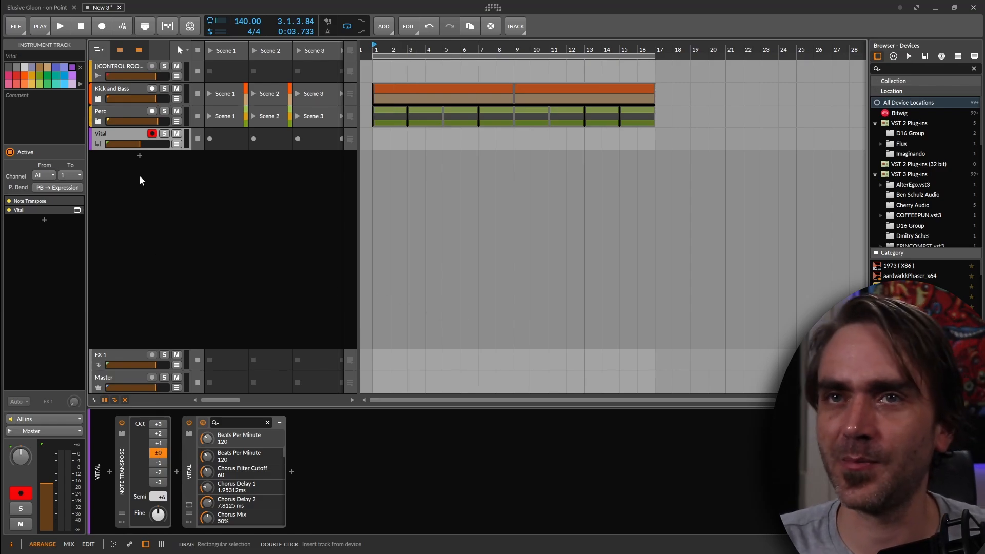
click(271, 250)
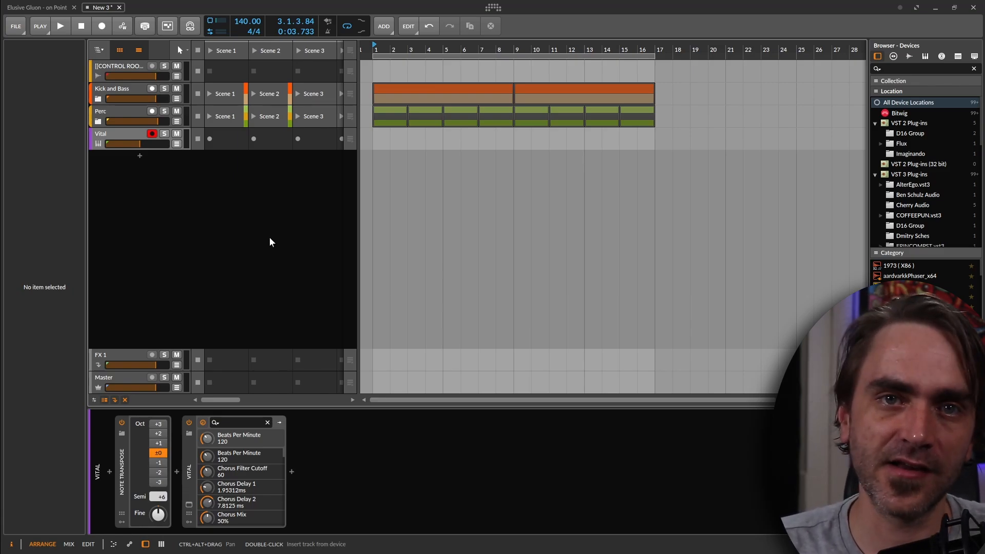
Play the arrangement, open the Vital #1 clip for note editing, and quantize all its notes
key(space)
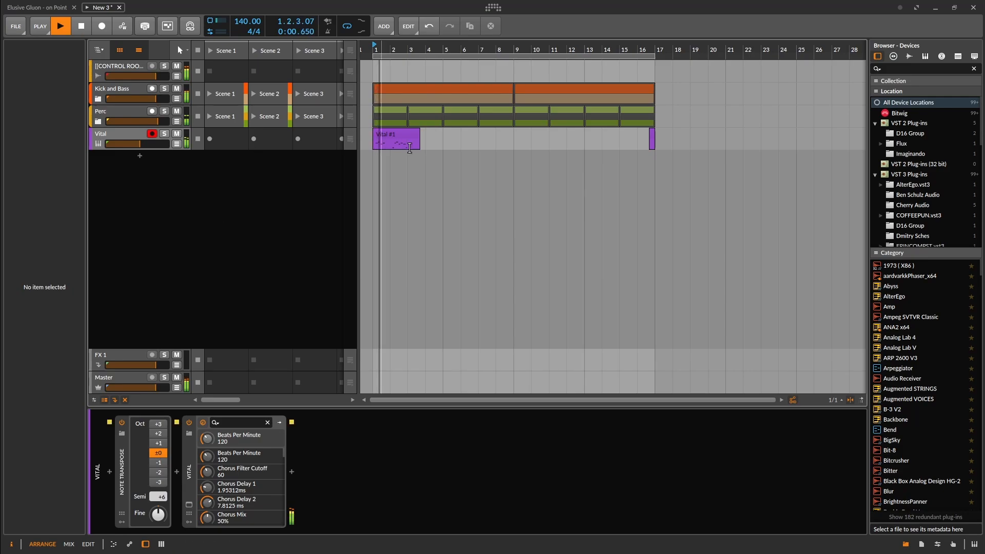
double_click(395, 133)
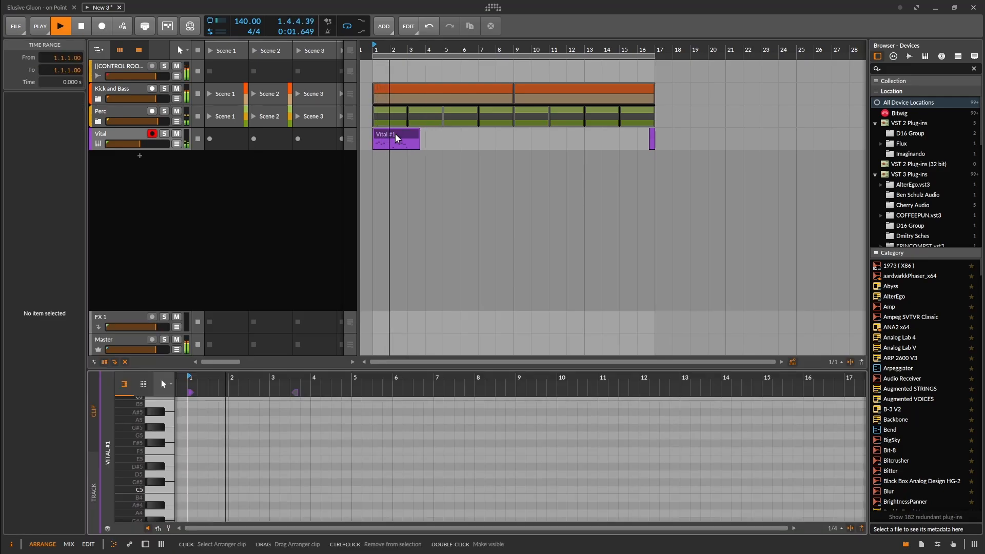
scroll(246, 433, up, 5)
scroll(250, 426, down, 4)
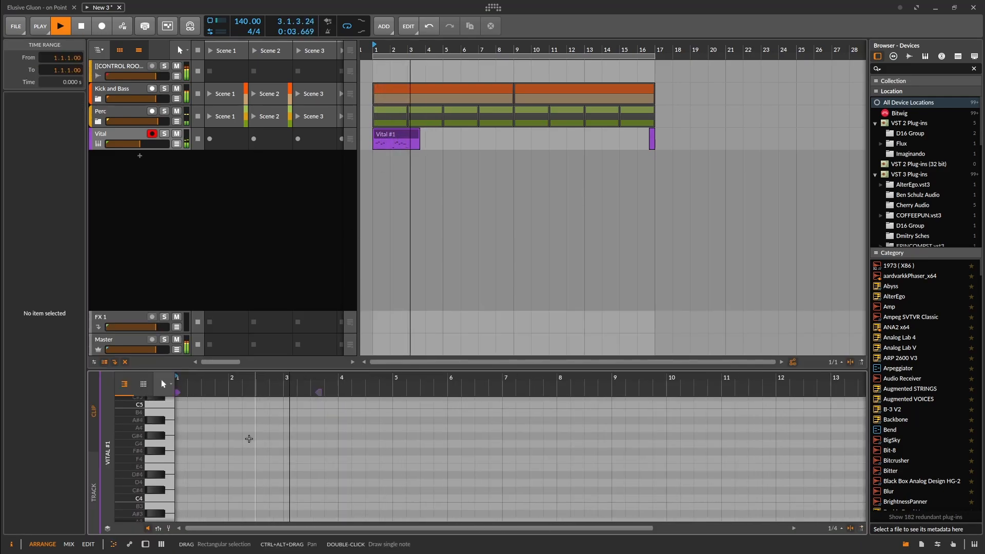
scroll(247, 437, down, 5)
key(ctrl+a)
key(q)
key(space)
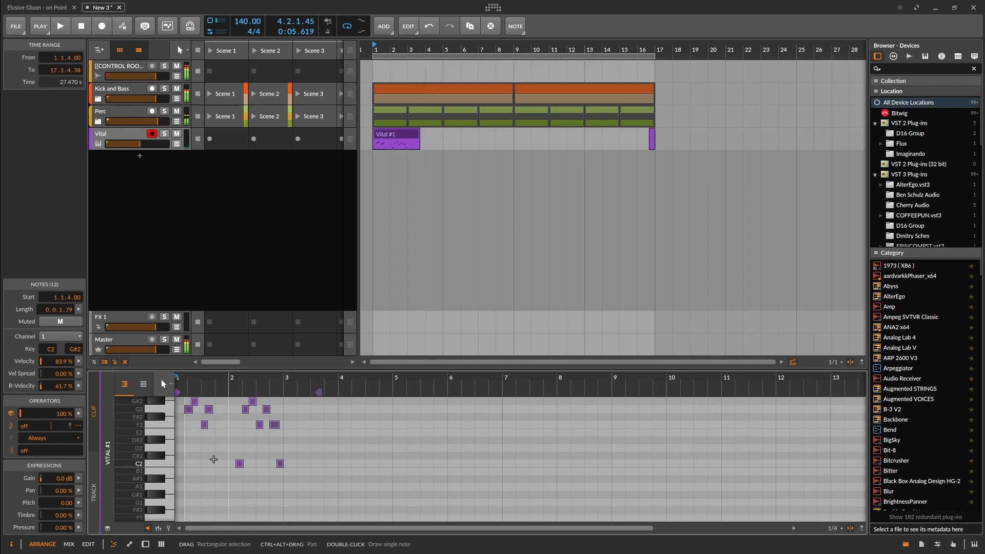
Add a C2 note at the very start of the Vital #1 clip and lengthen it to 0.0.3.00 during playback
key(space)
scroll(200, 466, up, 5)
drag(203, 466, 218, 466)
click(205, 468)
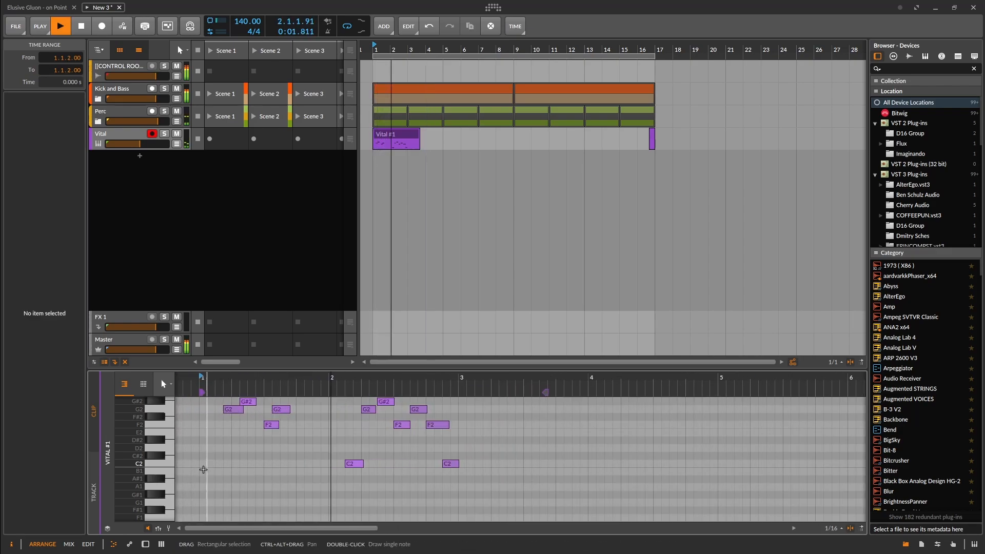
double_click(206, 465)
key(space)
key(space)
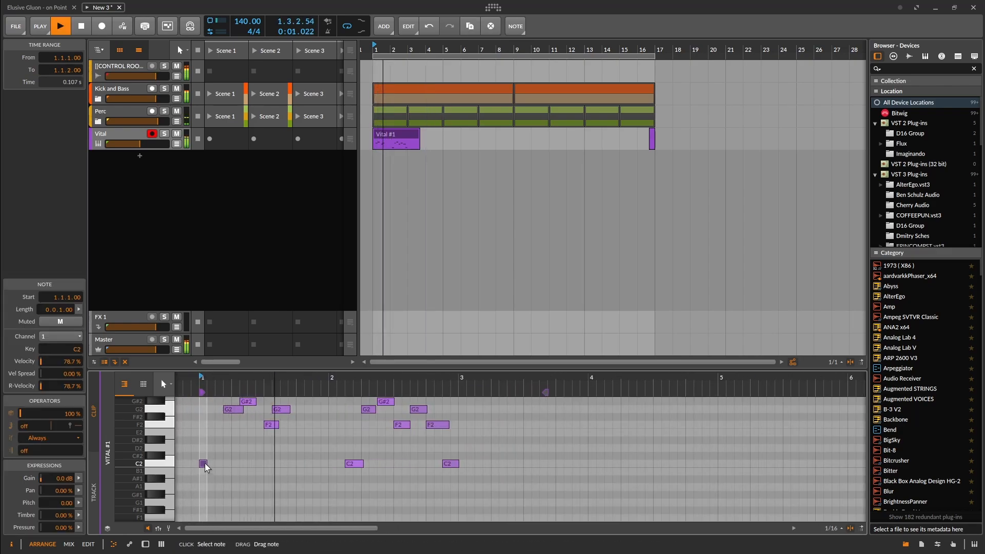
key(space)
drag(204, 463, 223, 464)
key(space)
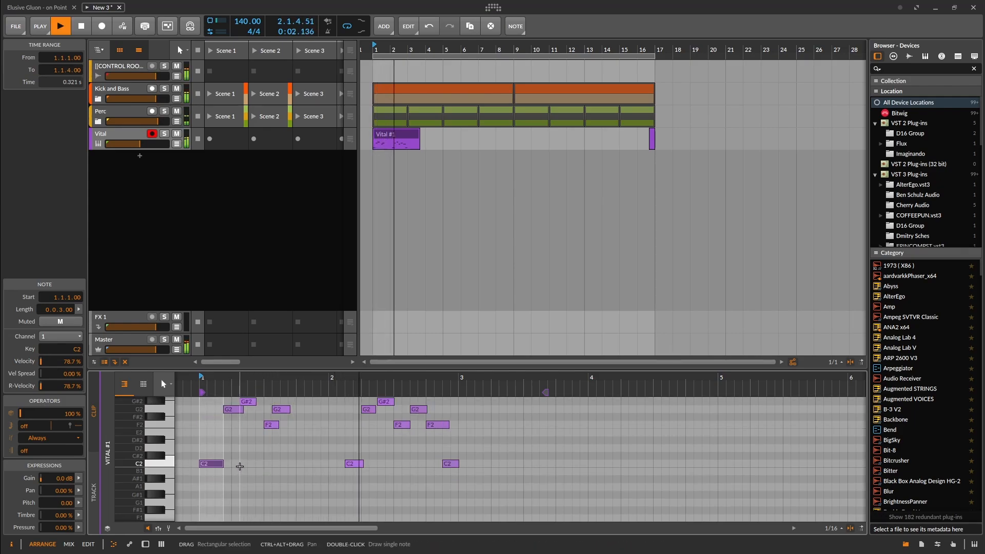
Move the first G2 note one sixteenth earlier to 1.1.3.00 and replay the pattern
scroll(241, 465, up, 3)
click(231, 447)
key(space)
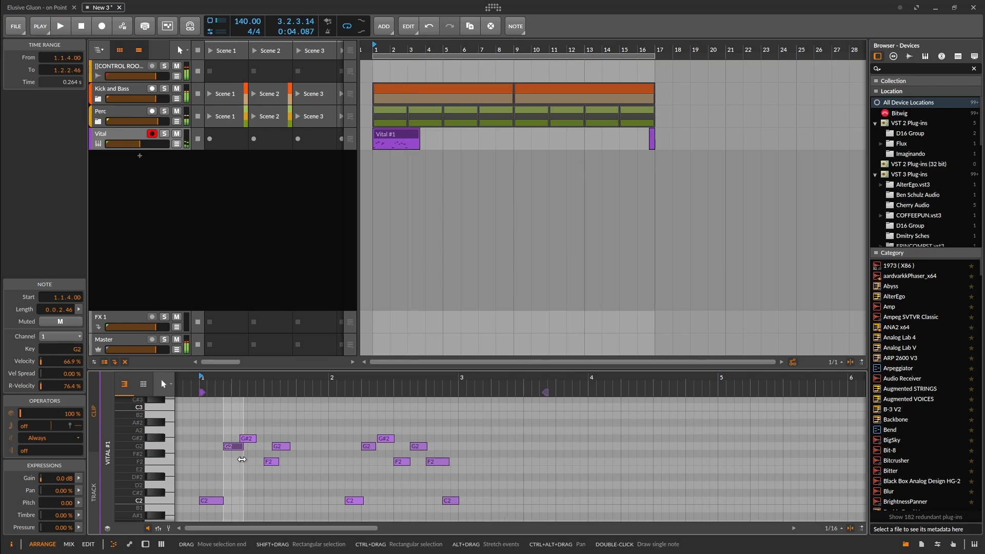
key(Left)
key(space)
Move the first G#2 note one sixteenth earlier to 1.2.1.00 and replay the pattern
key(space)
key(space)
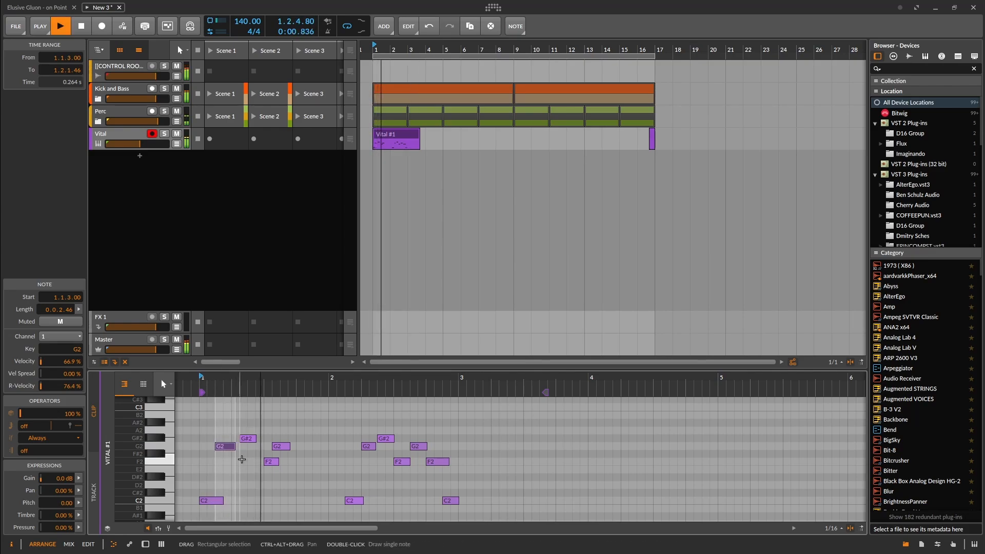
key(alt+Right)
key(Left)
key(space)
key(space)
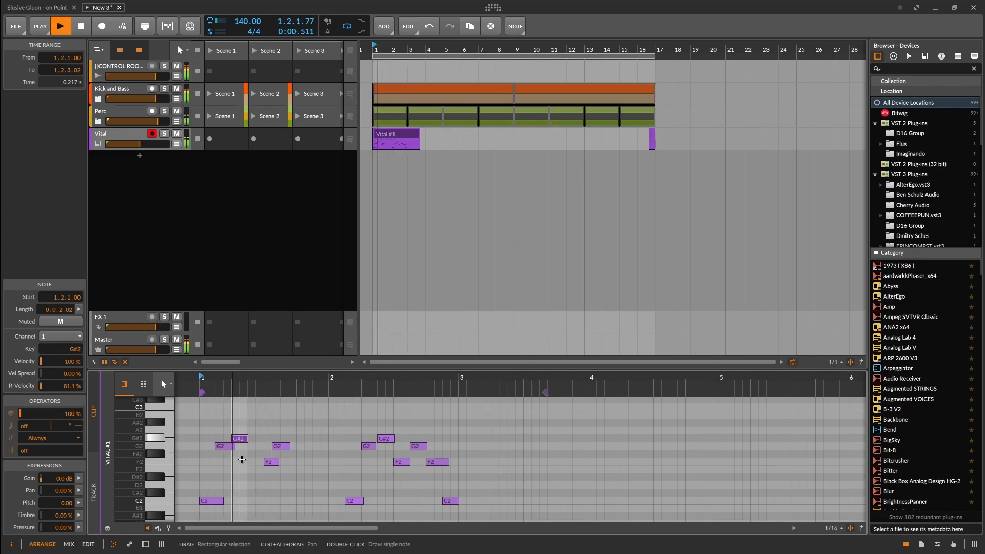
key(space)
key(space)
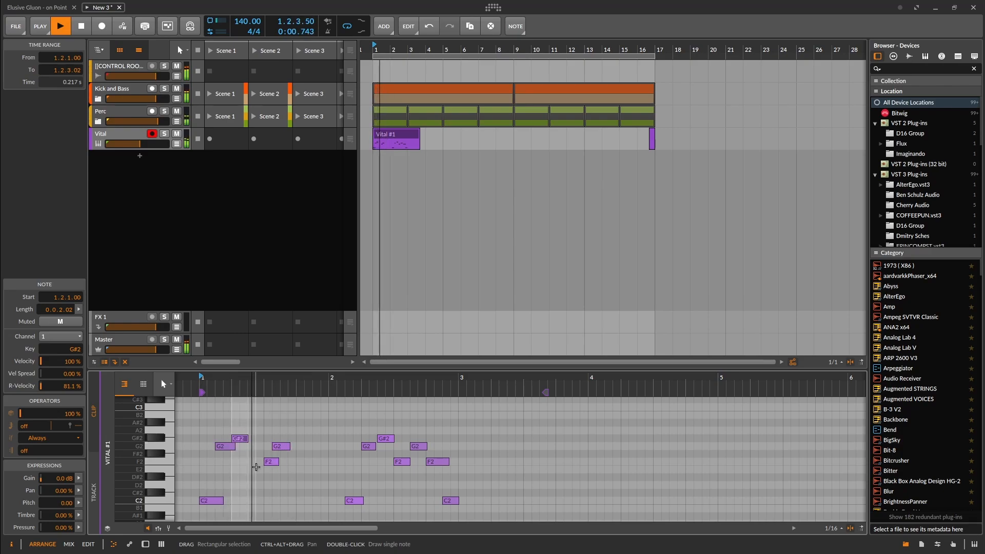
Move the second G2 note to 1.3.3.00 and add a C2 note at 1.2.3.00
click(272, 461)
drag(279, 450, 289, 450)
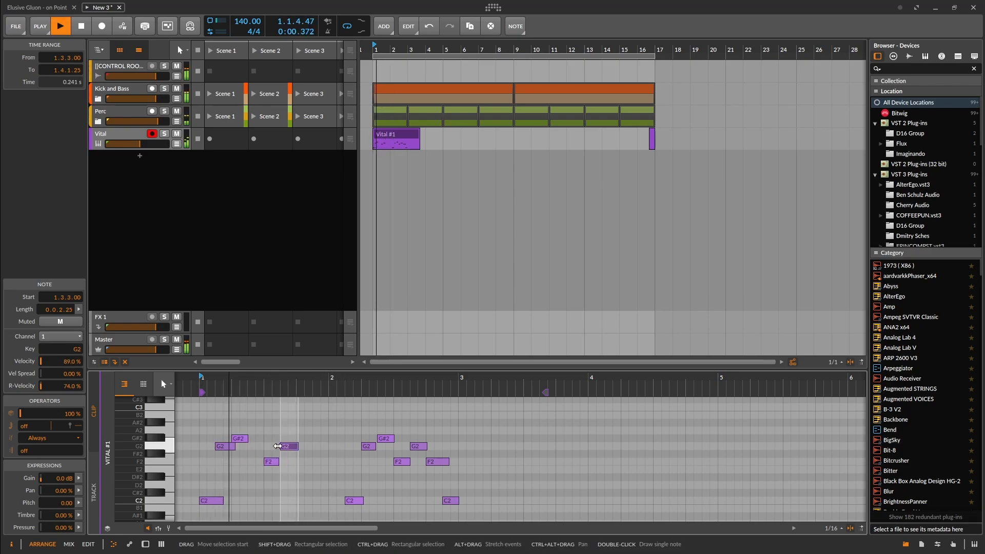
double_click(253, 501)
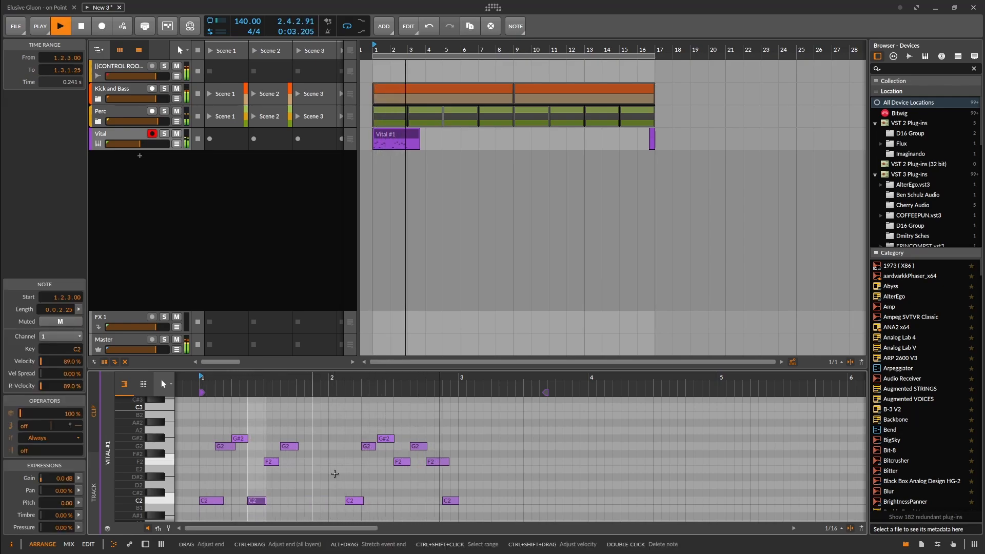
Raise the last C2 note of the pattern at 2.4.3.00 by one semitone to C#2
click(452, 501)
drag(453, 511, 454, 511)
key(Up)
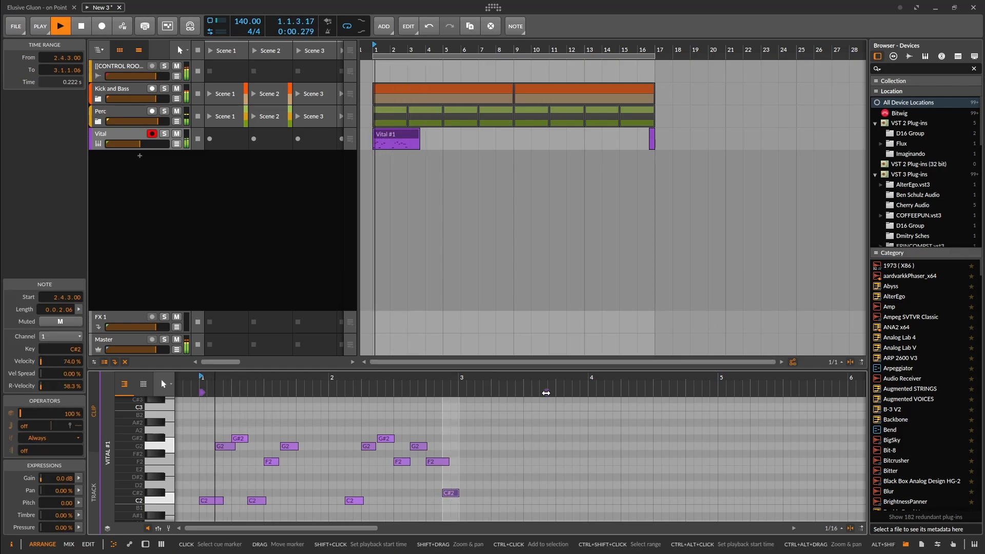
Shorten the Vital #1 clip to end at bar 3 and extend it as a repeating loop to bar 17
drag(545, 393, 458, 393)
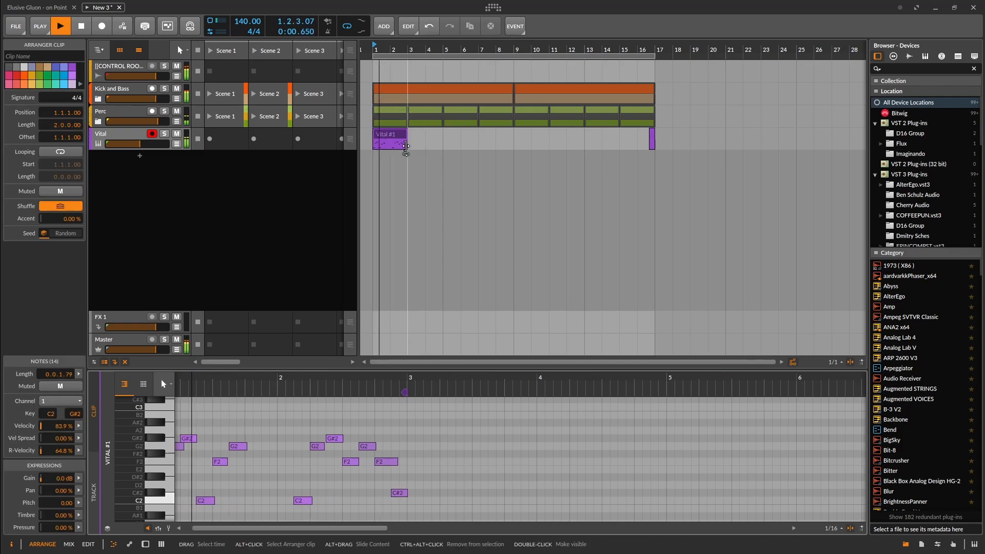
drag(405, 148, 635, 152)
click(374, 56)
Duplicate the Vital track and delete the clip on the copy
click(115, 134)
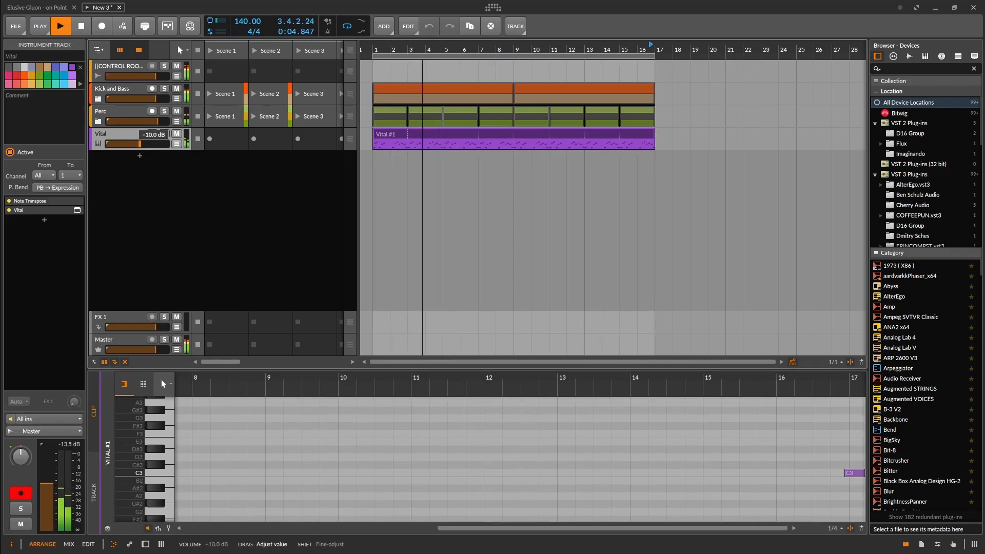
key(ctrl+d)
click(436, 157)
key(Delete)
Open Vital on the duplicated track and browse the lead presets of Glitch Psytrance Essentials Vol2 for a different sound
click(146, 544)
click(122, 472)
shift+click(189, 472)
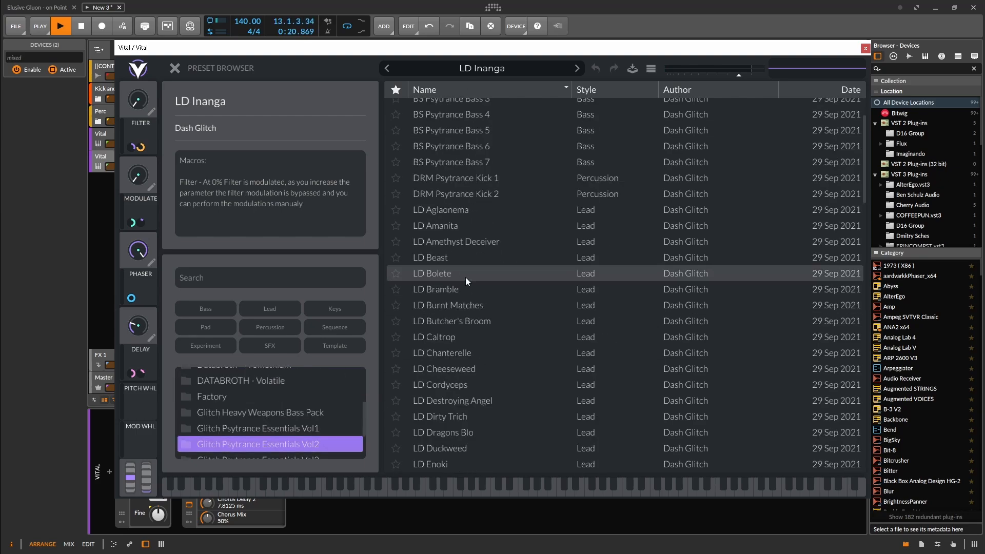
click(382, 208)
Adjust the second Vital track's volume, arm it, and record a new note clip in the arrangement
drag(140, 167, 145, 166)
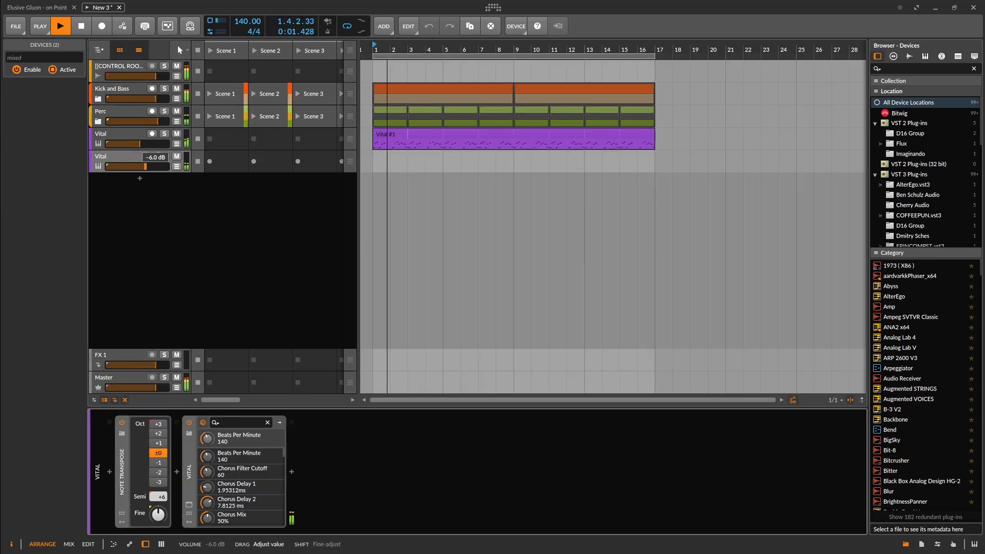
click(153, 156)
click(101, 26)
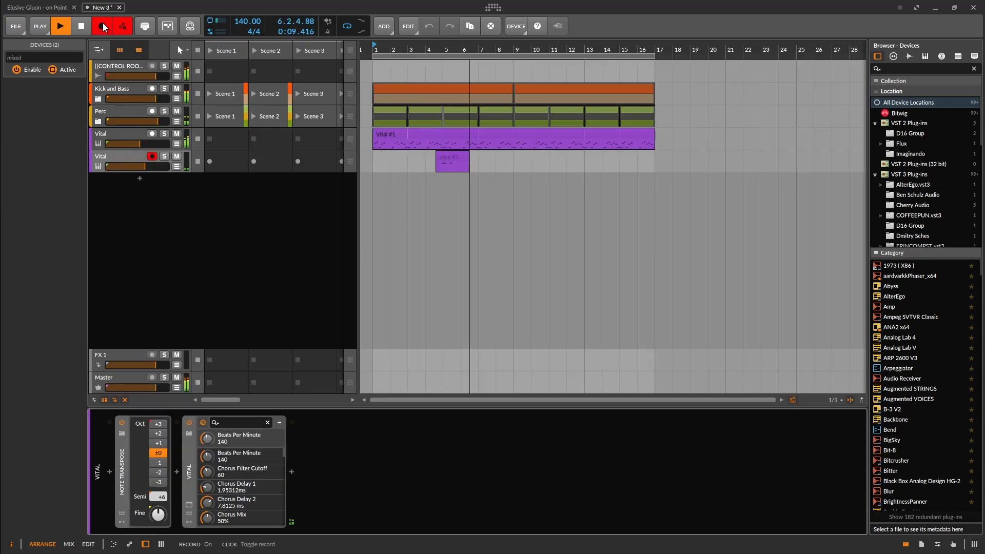
click(102, 26)
Open the recorded clip for note editing and move the clip to start at bar 5
double_click(481, 157)
click(255, 426)
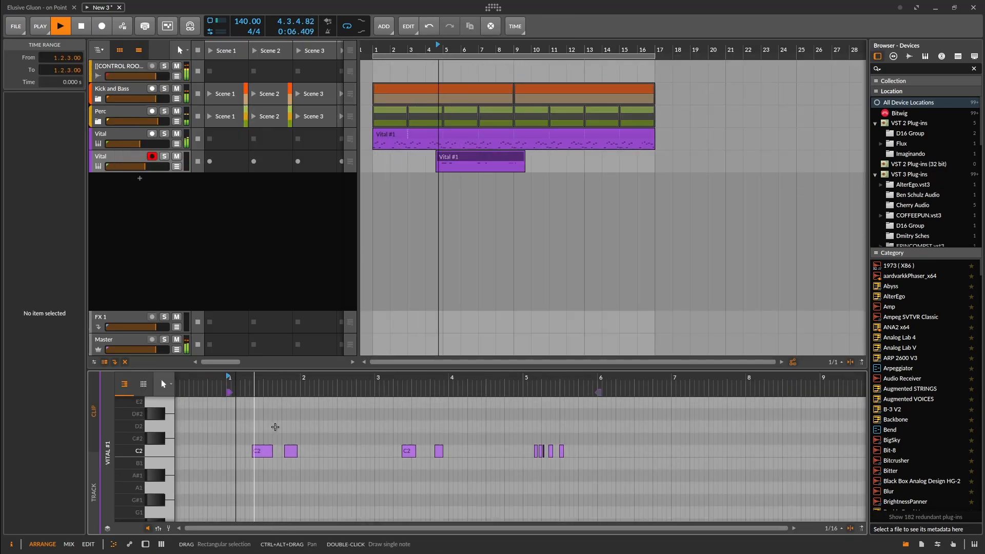
scroll(270, 426, up, 4)
drag(261, 427, 271, 466)
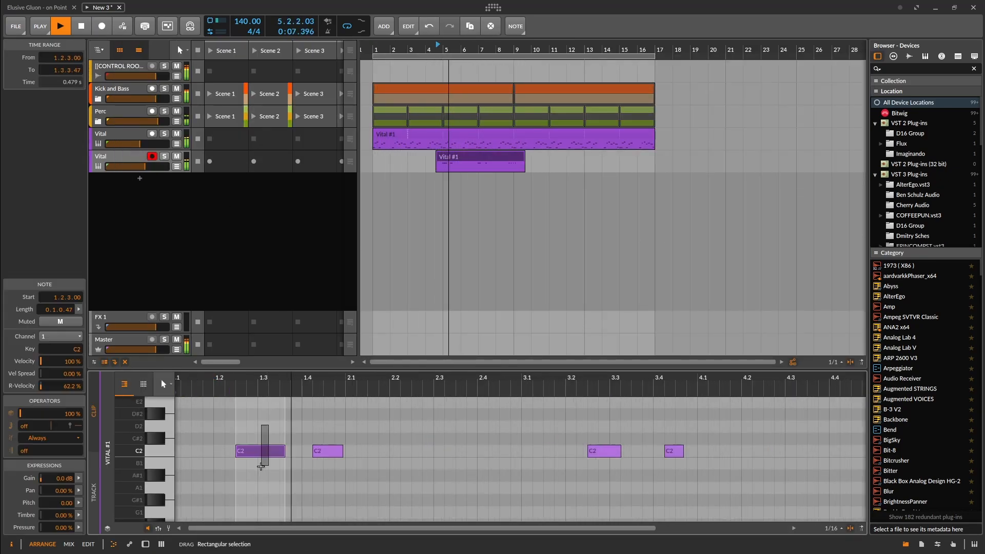
key(ctrl+z)
drag(482, 157, 503, 157)
Move the first two C2 notes to the clip start and 1.2.3.00, and shorten the second note
scroll(272, 452, up, 2)
drag(278, 452, 212, 453)
drag(349, 451, 272, 452)
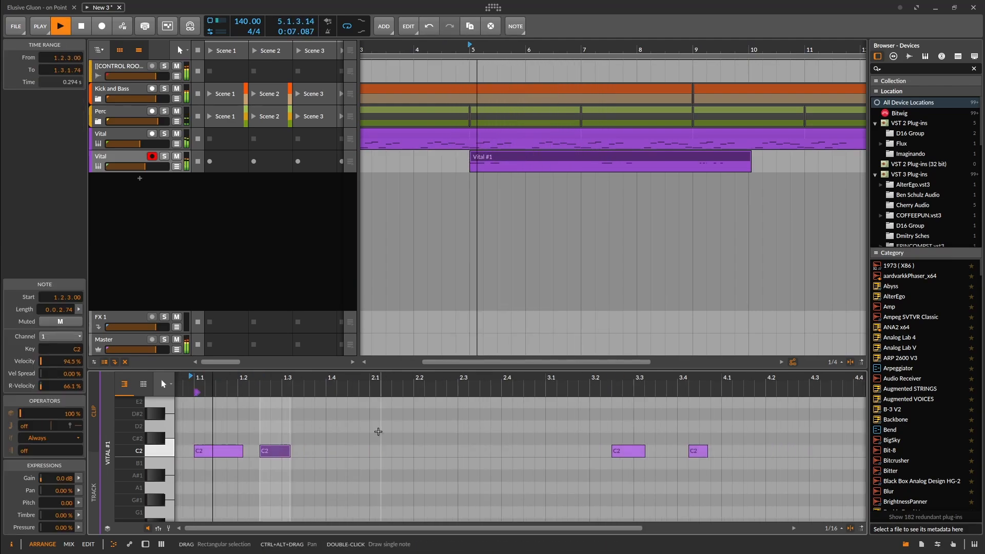
drag(290, 451, 278, 451)
scroll(445, 462, down, 4)
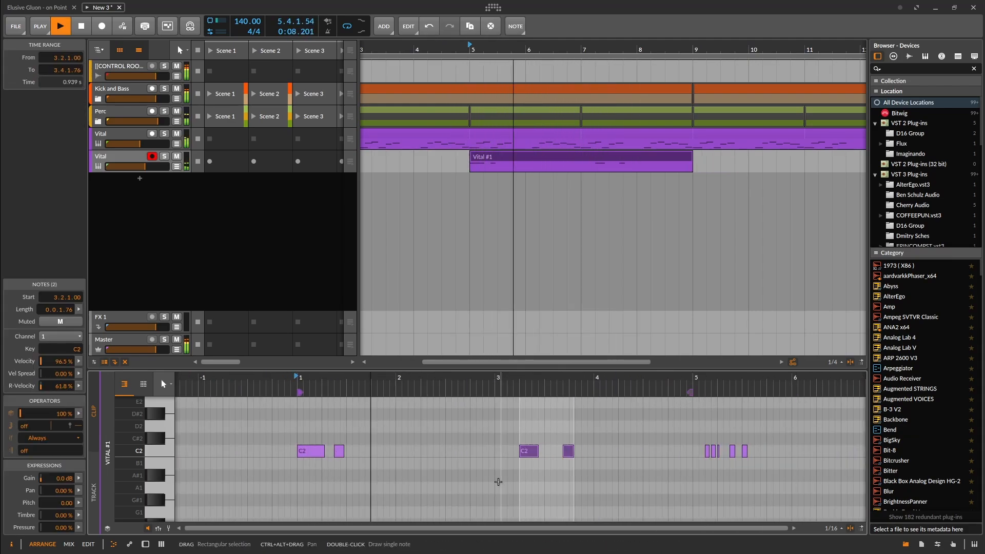
Remove the stray notes past the four-bar clip's end and extend the clip from bar 1 to bar 17
drag(790, 436, 751, 461)
key(Delete)
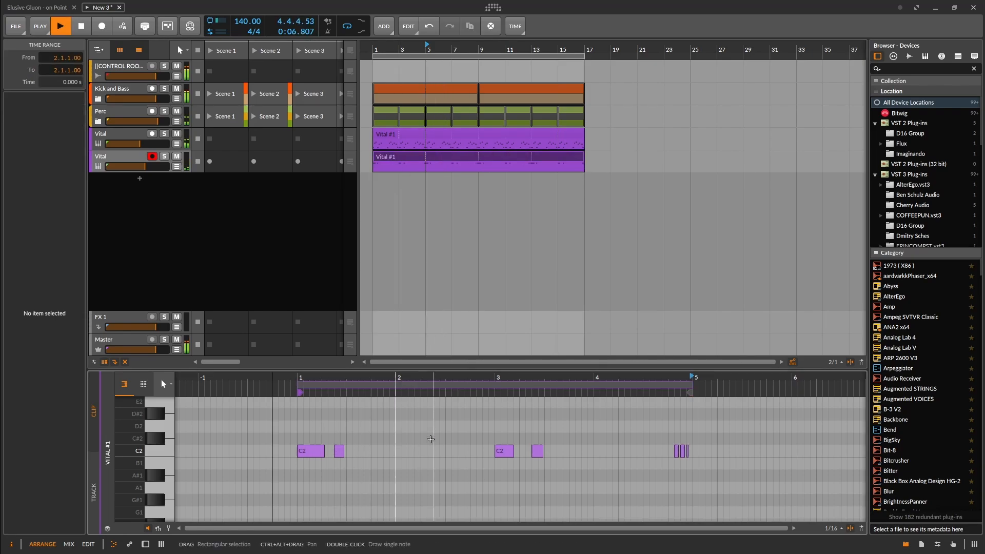
click(344, 453)
drag(810, 451, 831, 451)
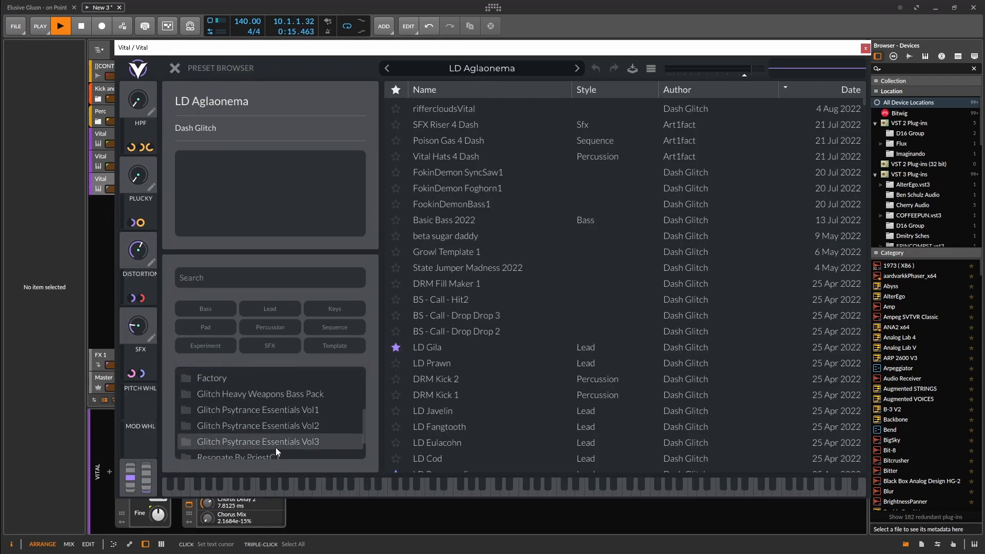
Add a third Vital track with a different sound and create an empty clip in its Scene 1 slot
click(276, 447)
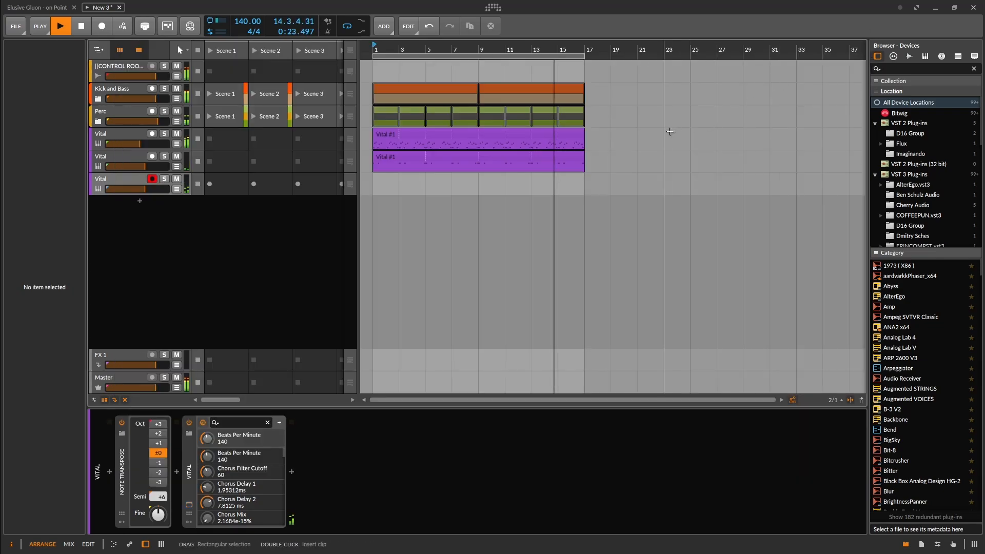
double_click(229, 187)
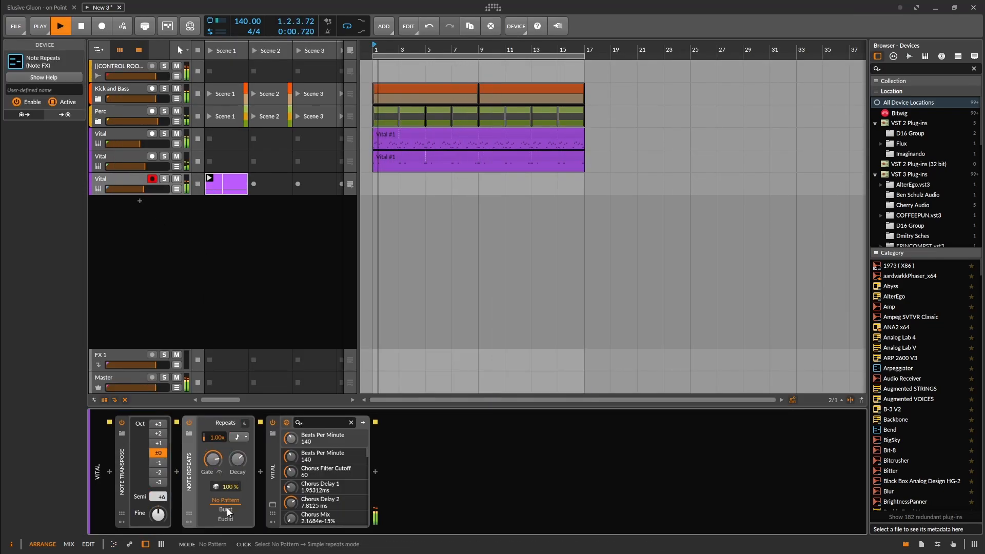
Insert Note Repeats ahead of Vital with a Euclid pattern of length 10 and density 65.5 %, and adjust its gate length
click(219, 517)
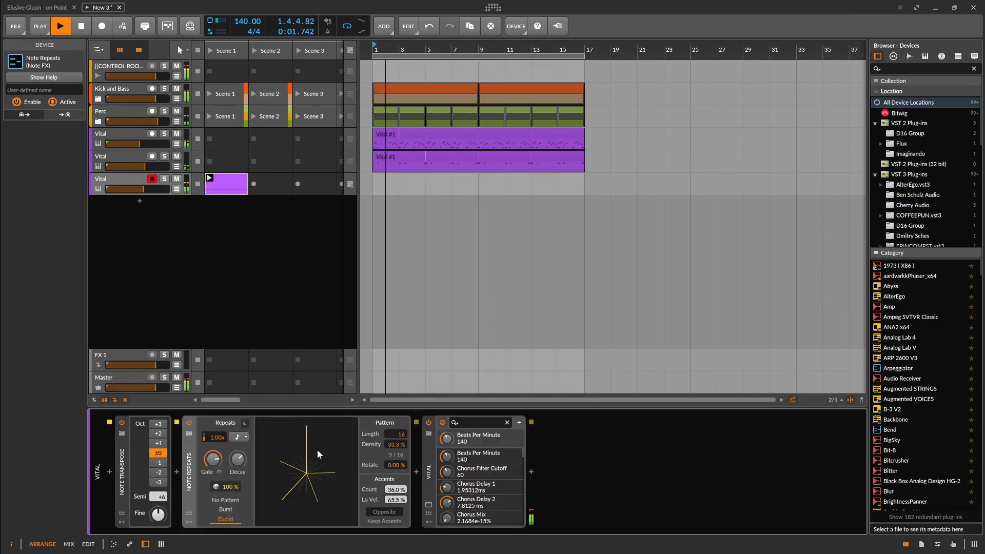
mouse_move(393, 451)
mouse_down()
mouse_move(395, 426)
mouse_move(393, 460)
mouse_move(394, 439)
mouse_up()
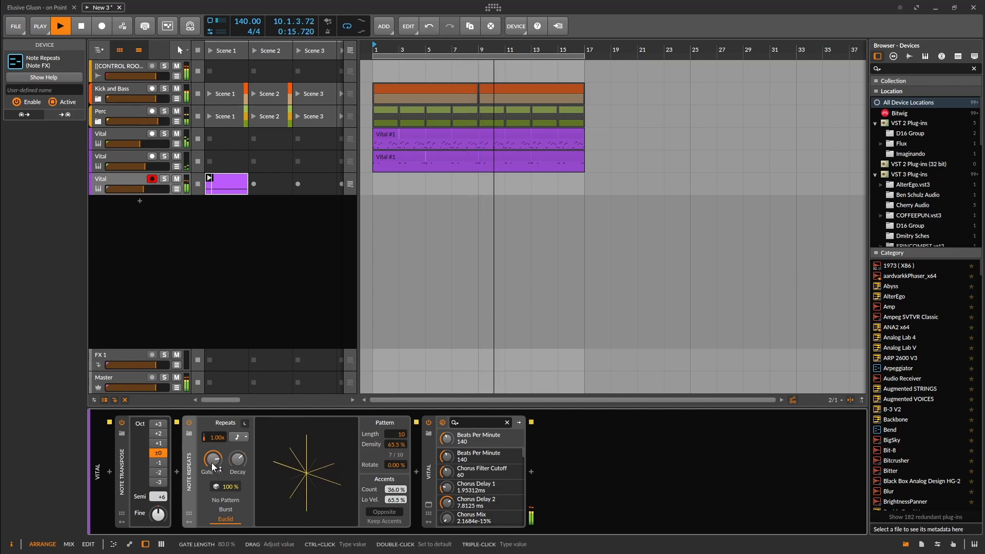
drag(212, 461, 212, 456)
drag(213, 459, 213, 513)
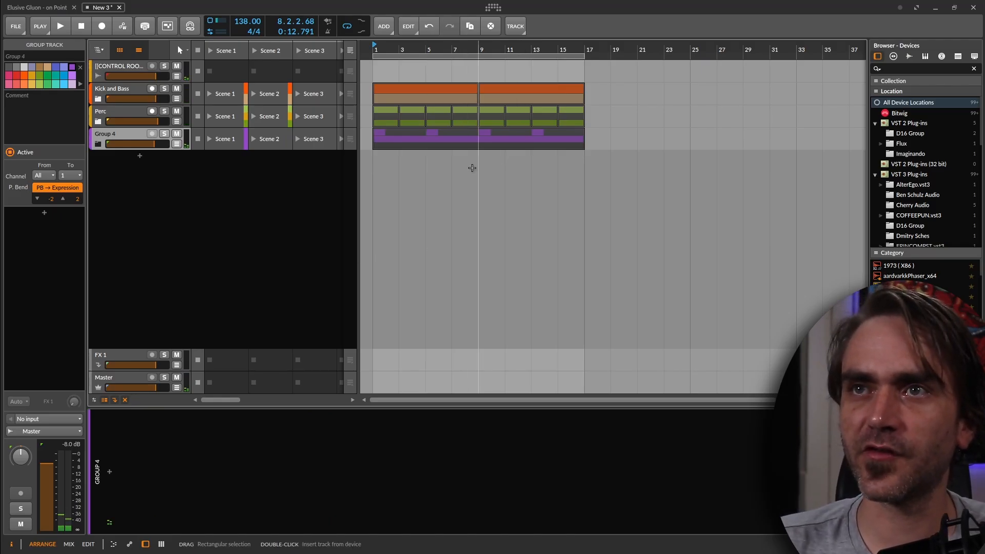
Unfold Group 4 and copy its three Vital tracks into the Elusive Gluon - on Point project below Group 3
click(460, 145)
click(399, 138)
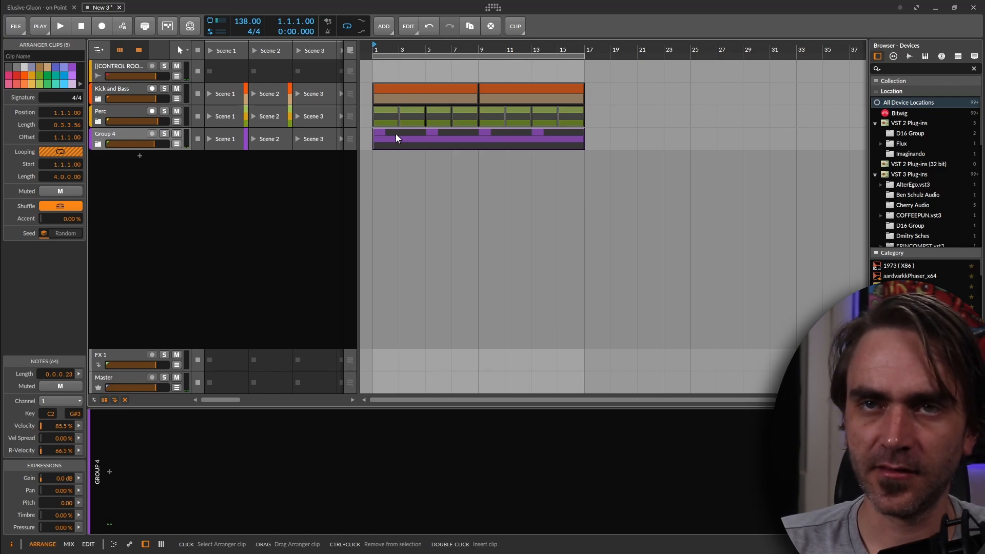
click(98, 144)
click(124, 158)
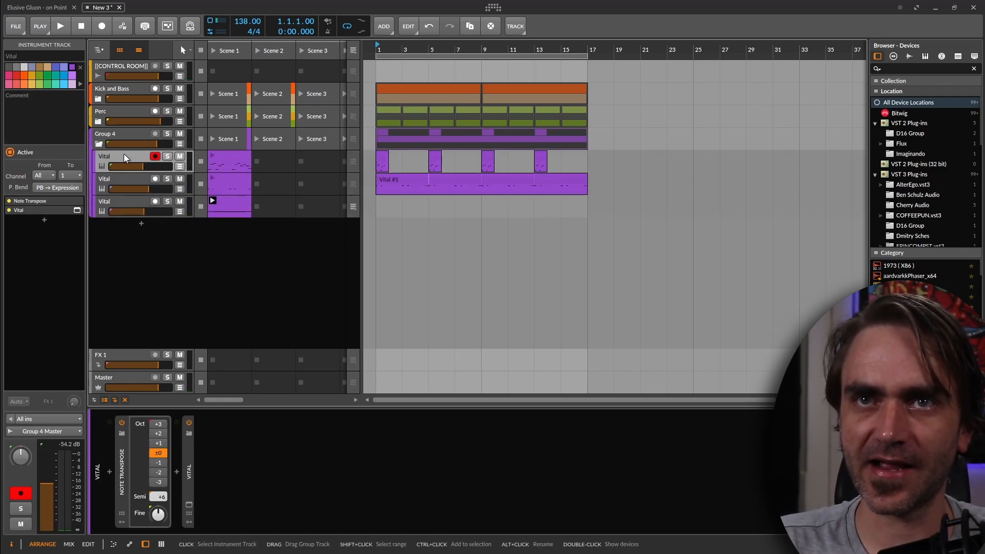
shift+click(111, 205)
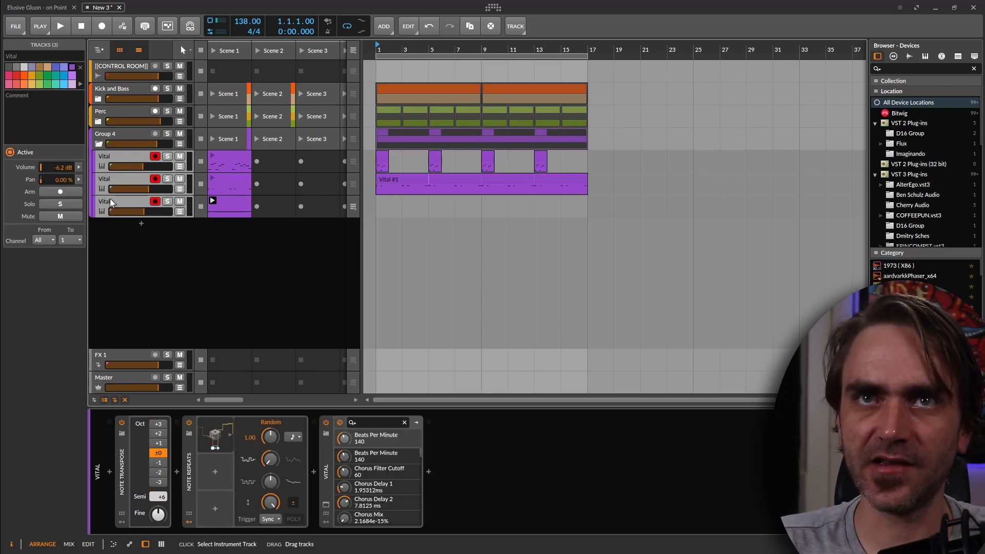
click(24, 7)
drag(237, 170, 481, 273)
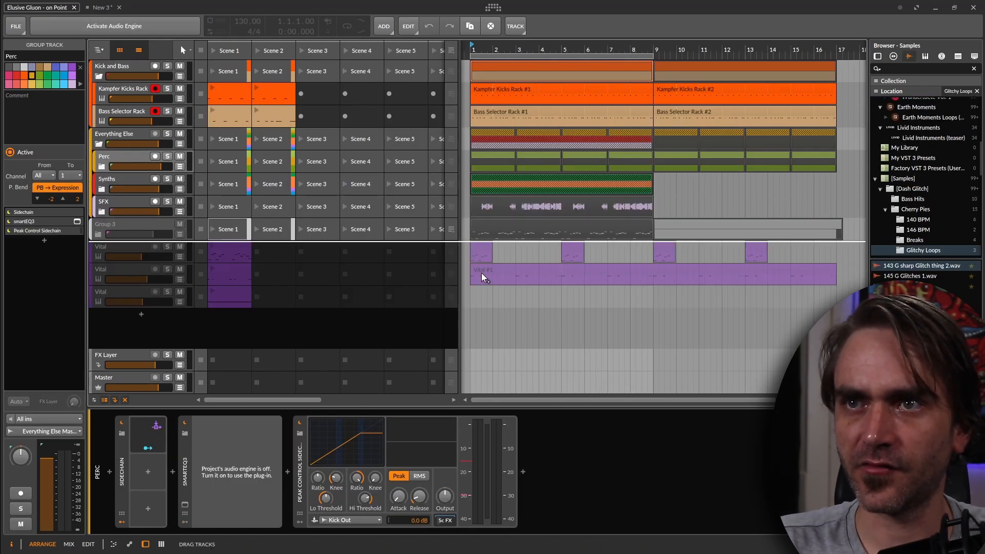
drag(605, 278, 605, 278)
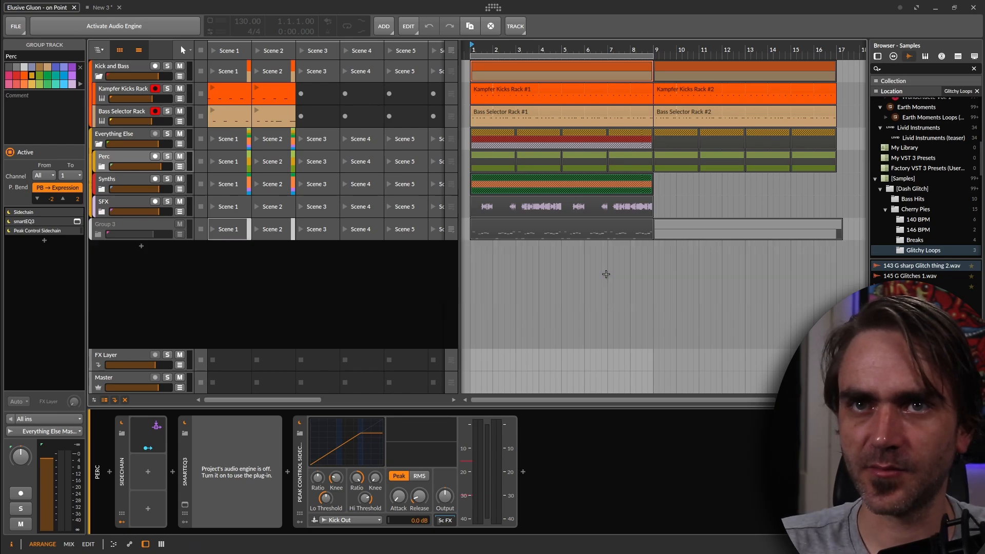
Close the New 3 project without saving its changes
click(103, 6)
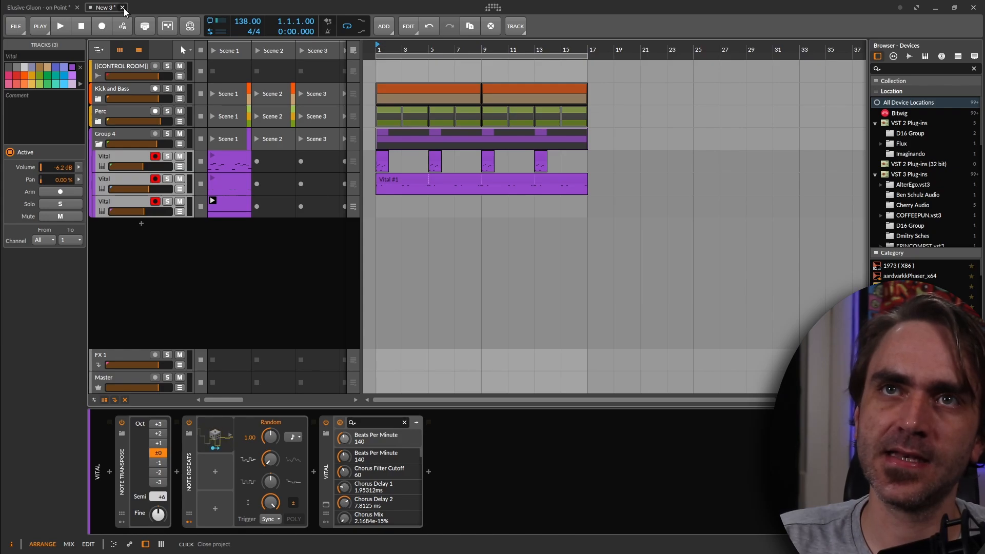
click(123, 7)
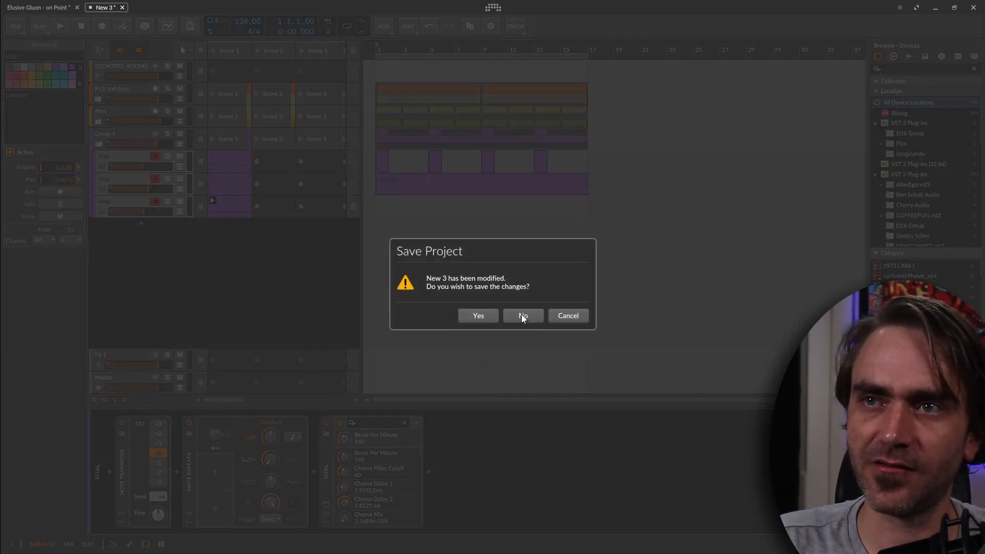
click(523, 315)
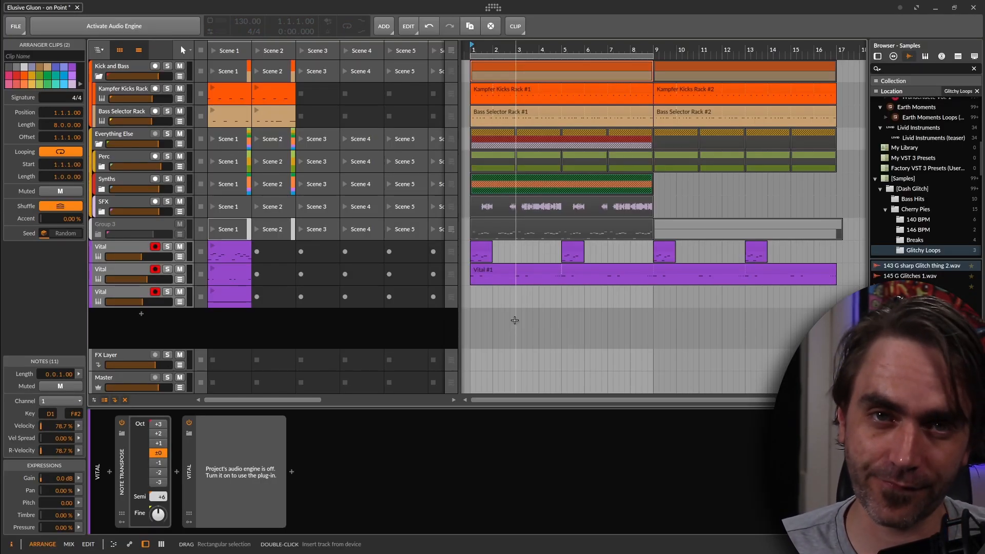
Deactivate the Synths group track in Elusive Gluon - on Point
click(105, 201)
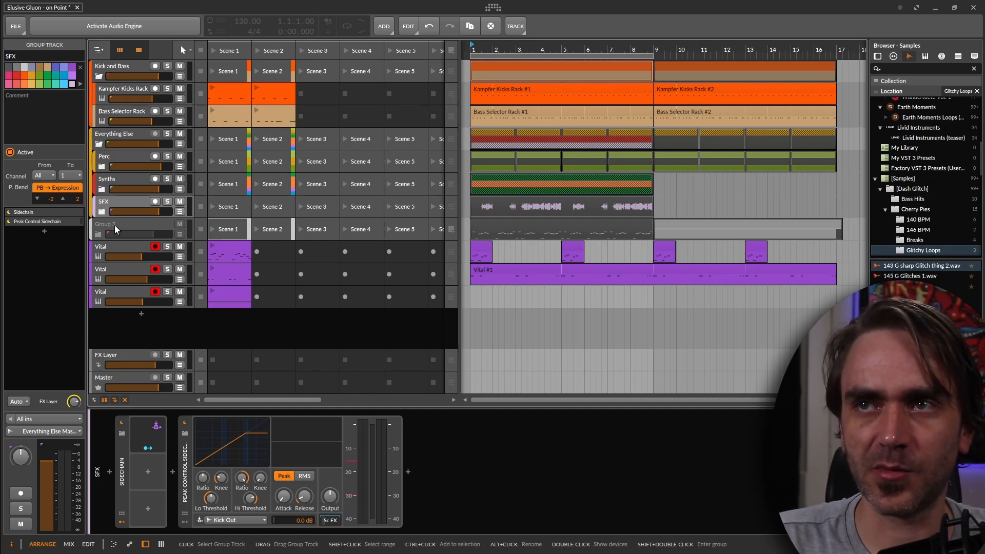
click(115, 224)
click(113, 179)
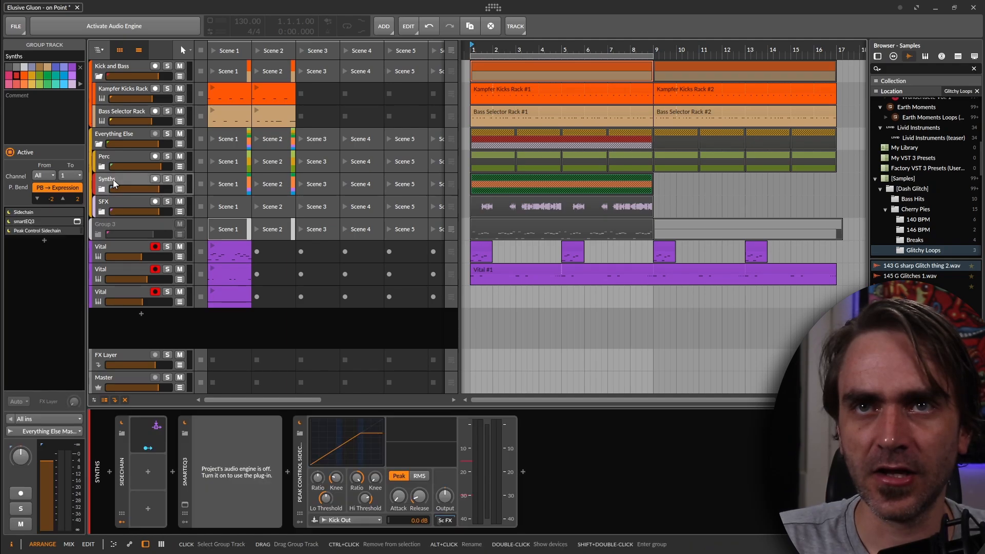
right_click(113, 179)
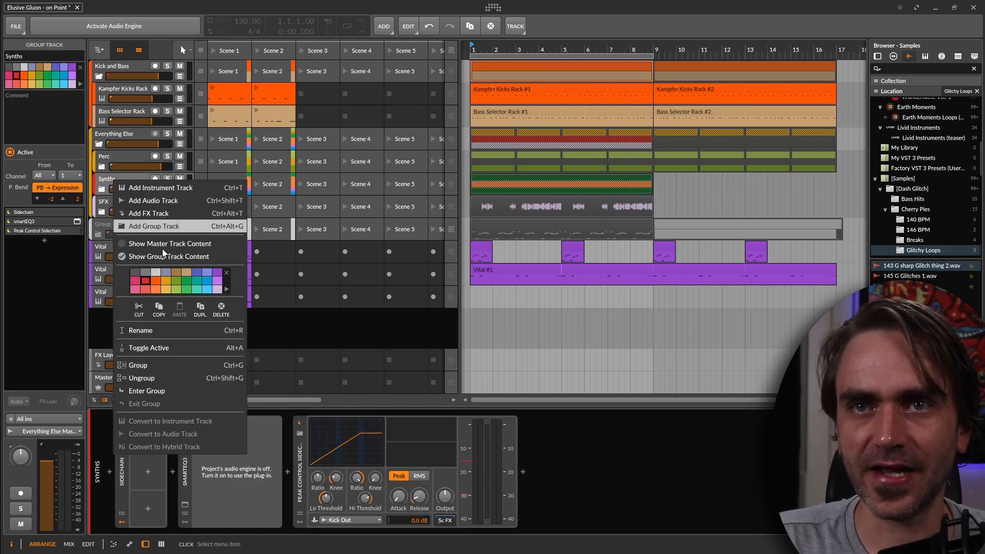
click(146, 344)
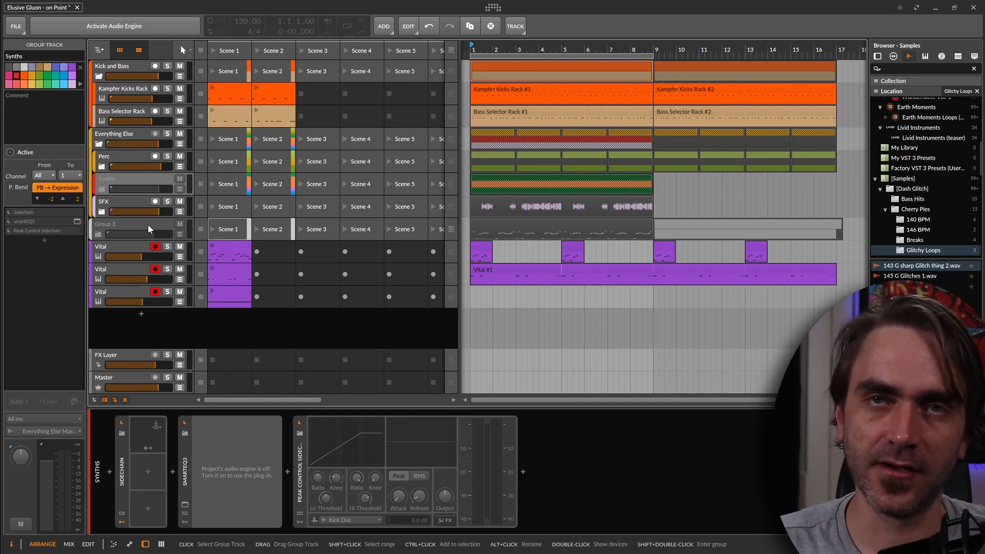
Hide the deactivated tracks from the track list
click(125, 400)
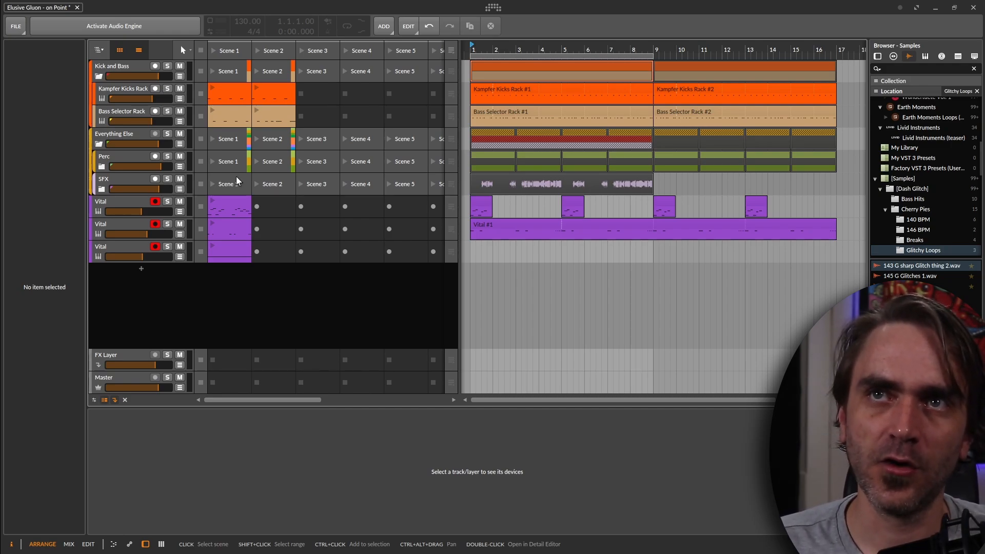
click(259, 317)
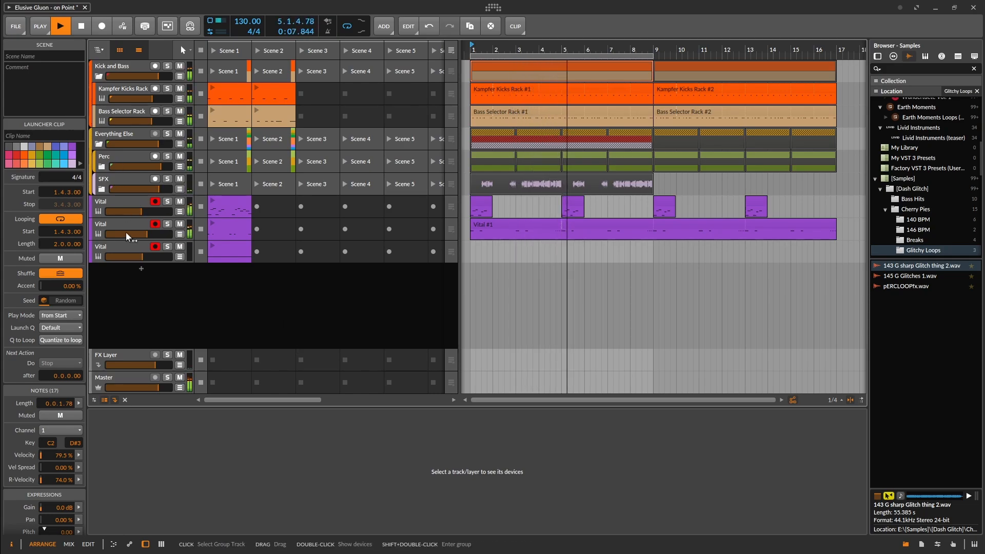
Show the deactivated tracks, reactivate the Synths group track, and hide the remaining deactivated tracks again
click(124, 399)
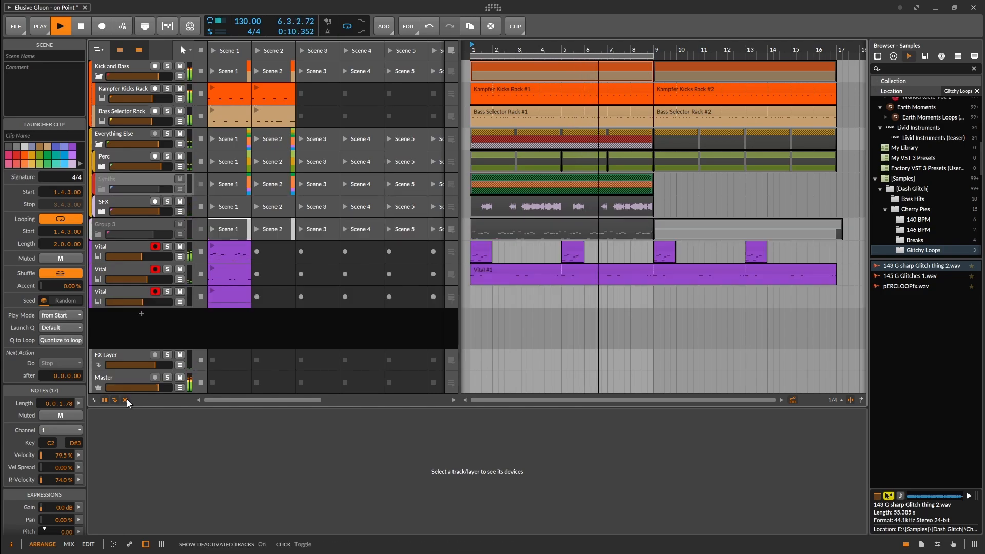
click(122, 177)
right_click(115, 179)
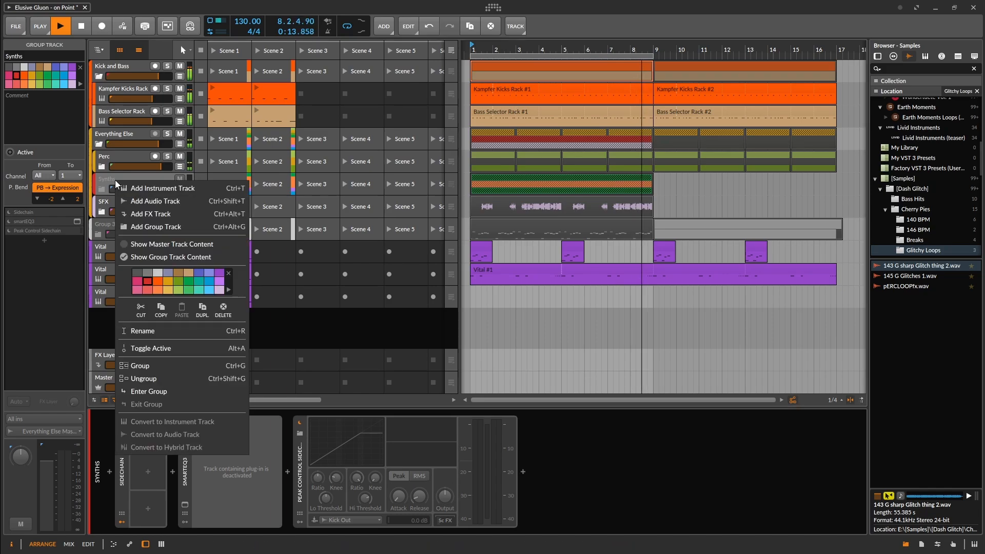
click(148, 348)
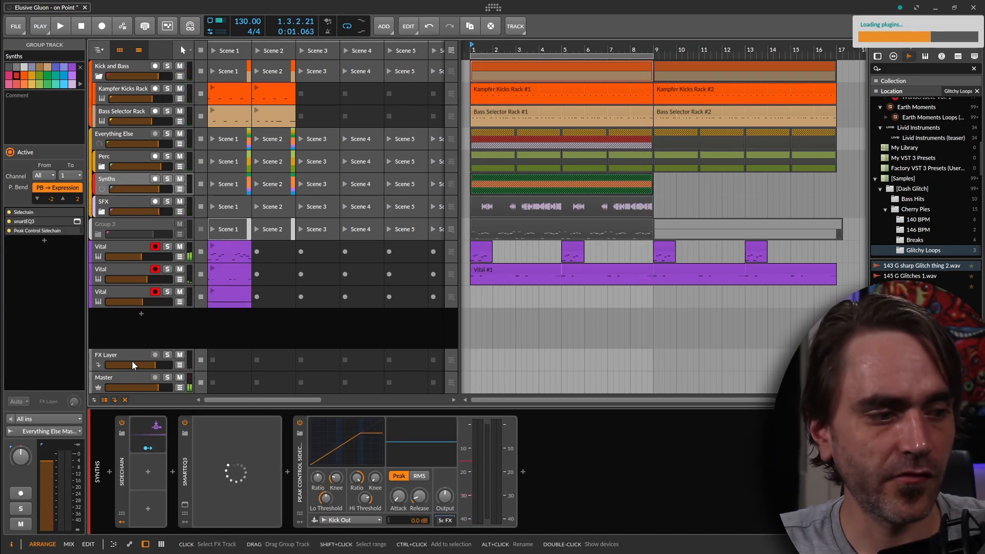
click(125, 401)
Unfold the Synths group and deactivate its Atmos group track
click(103, 189)
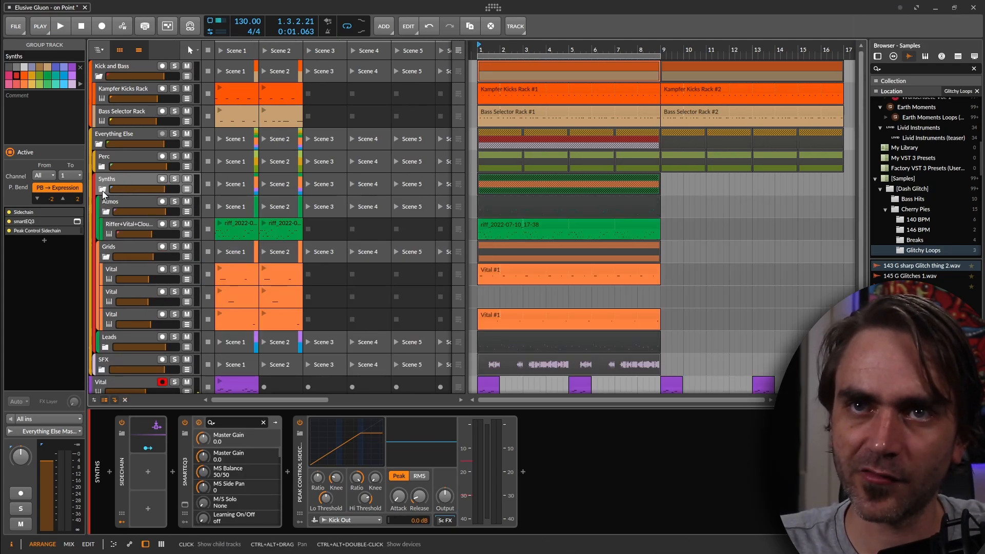
click(116, 202)
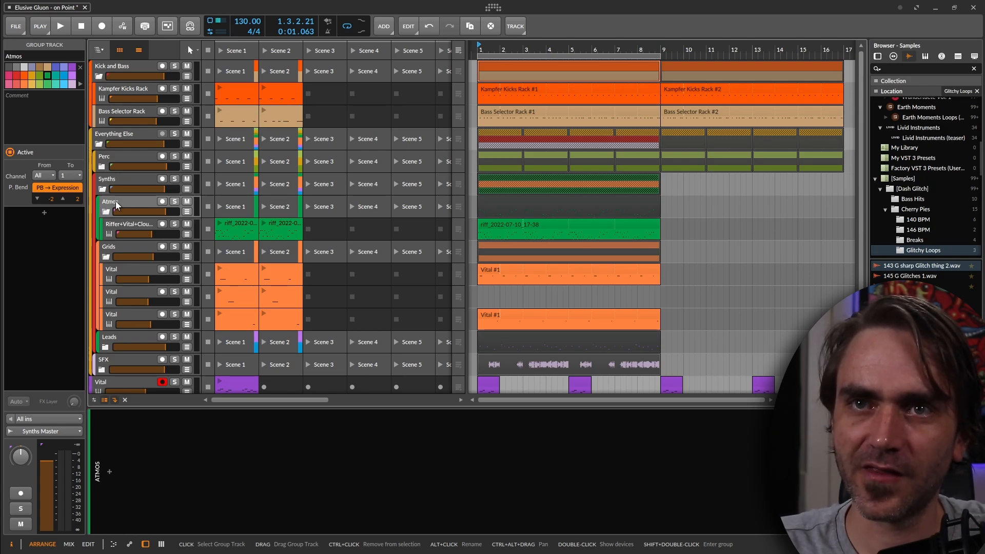
right_click(116, 201)
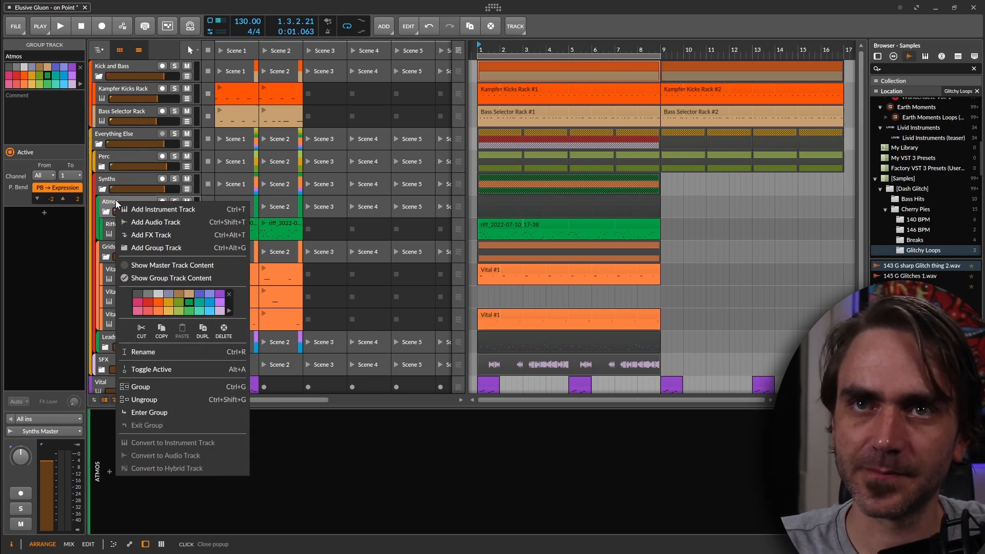
click(142, 369)
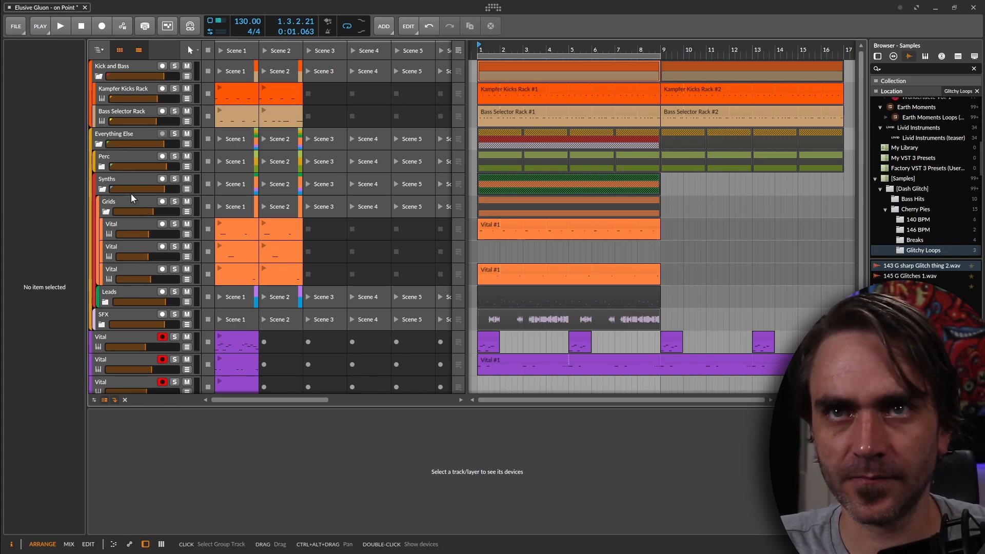
Play the arrangement, select all three purple Vital tracks and lower their volume together to -10.2 dB
click(105, 157)
key(space)
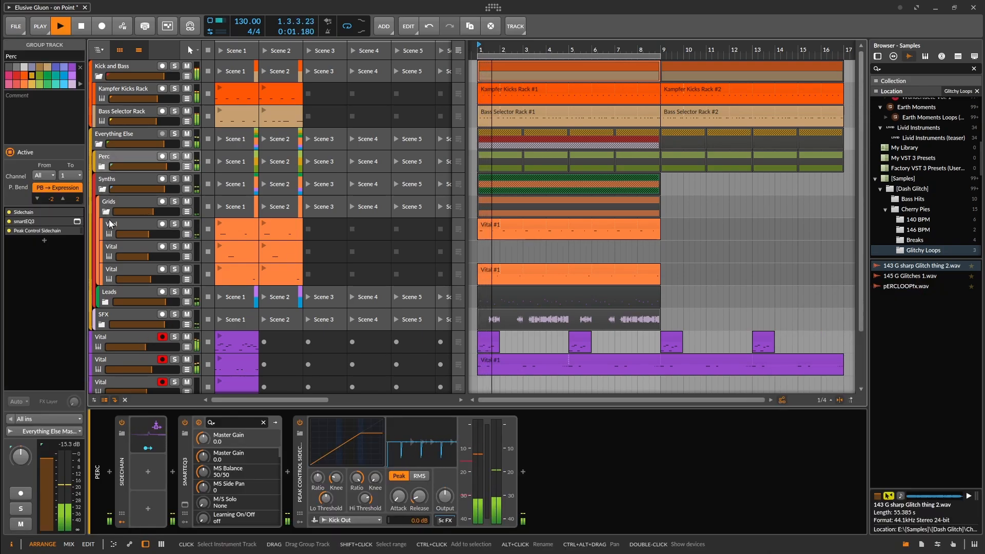
click(106, 212)
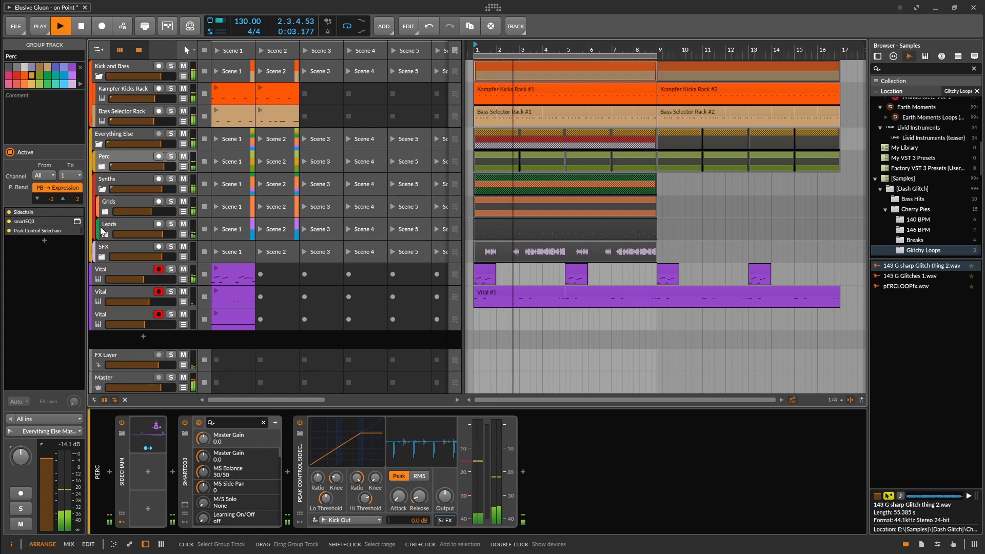
click(131, 270)
shift+click(110, 316)
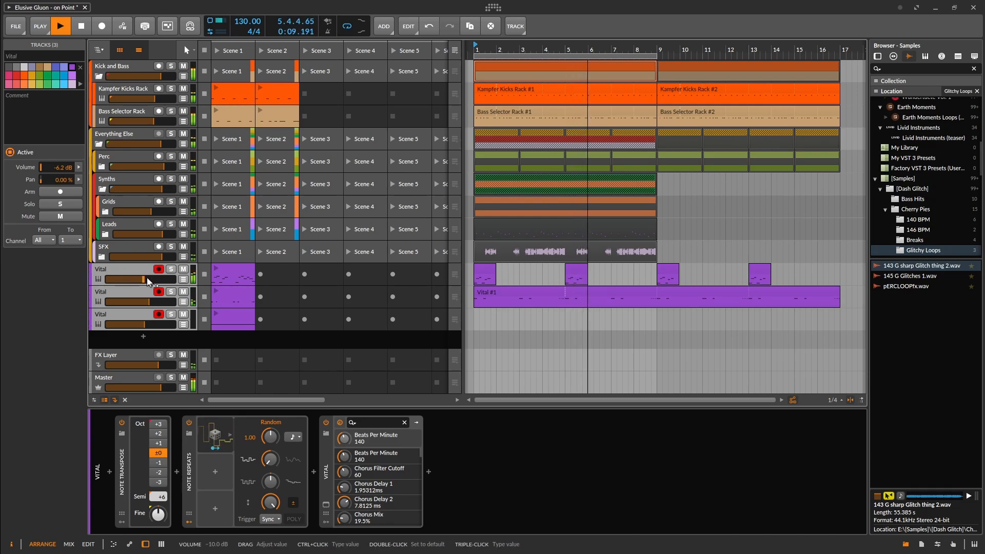
mouse_move(57, 168)
mouse_down()
mouse_move(58, 206)
mouse_move(57, 158)
mouse_up()
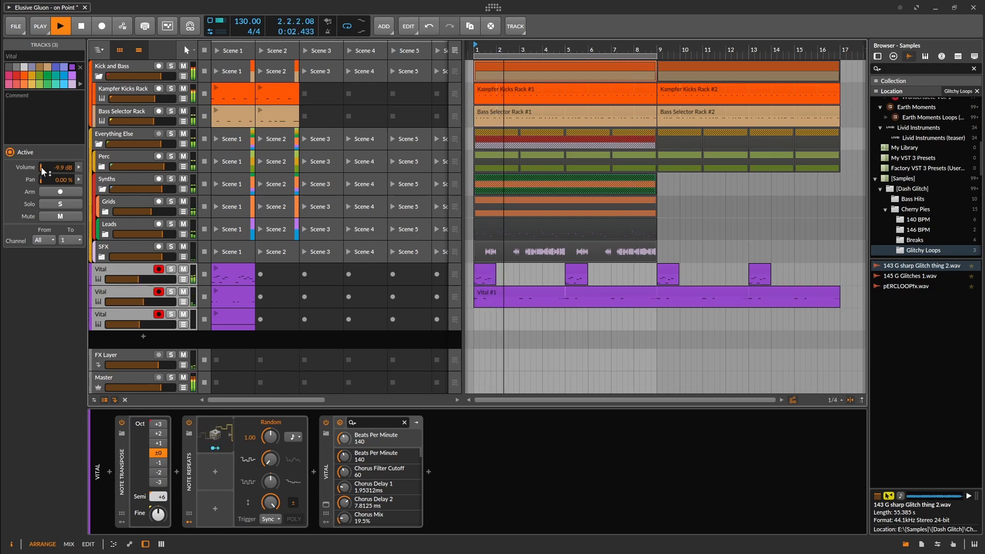
drag(61, 166, 61, 169)
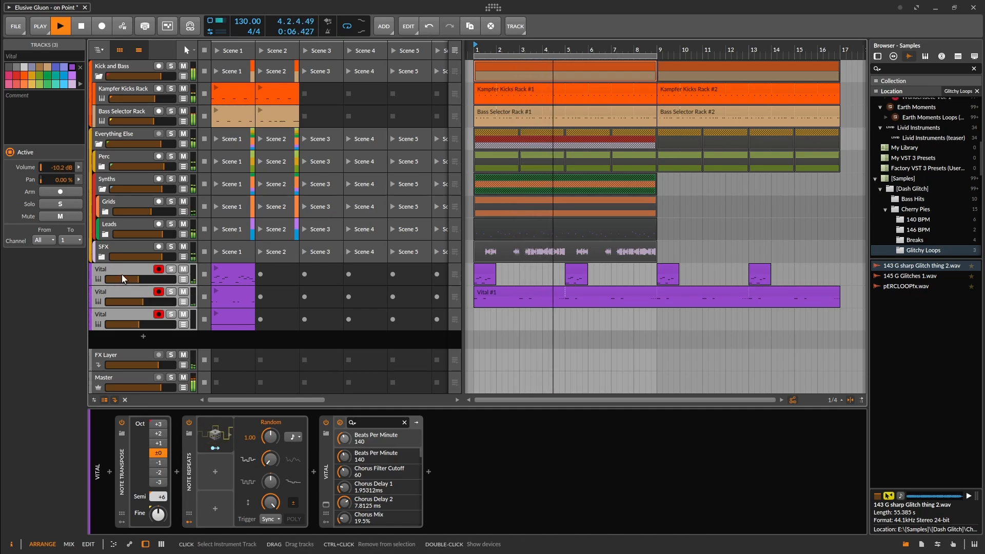
Unfold the Grids group and deactivate its first two Vital tracks
click(105, 211)
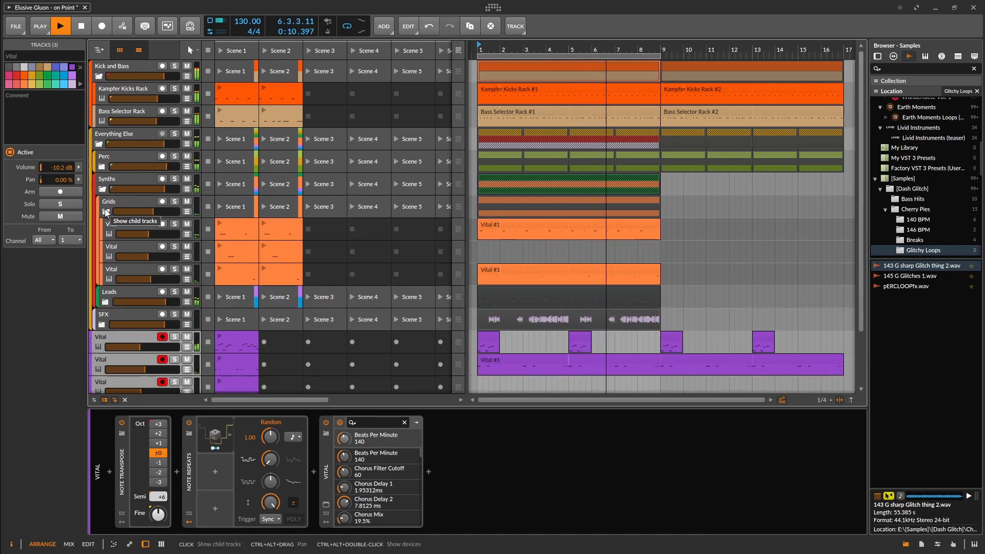
click(123, 221)
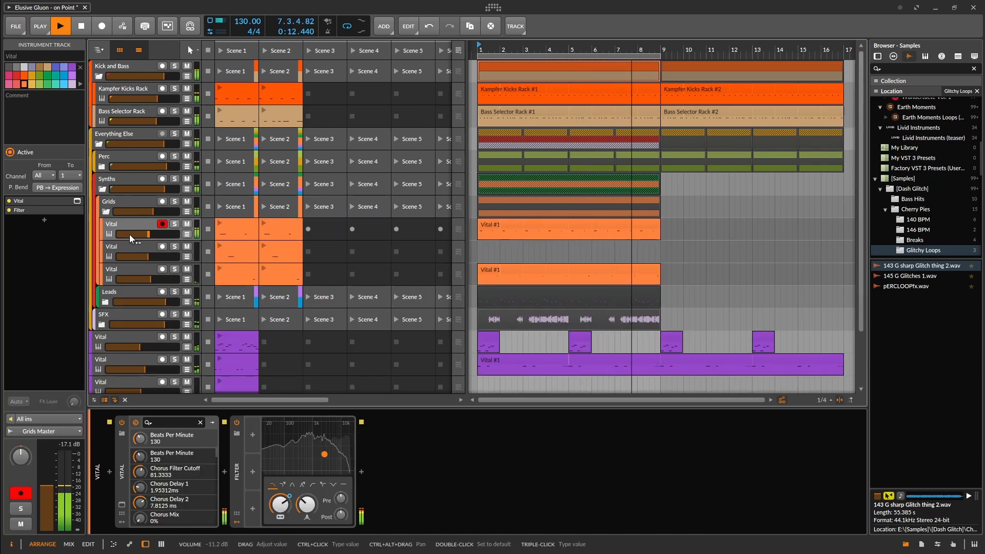
ctrl+click(127, 244)
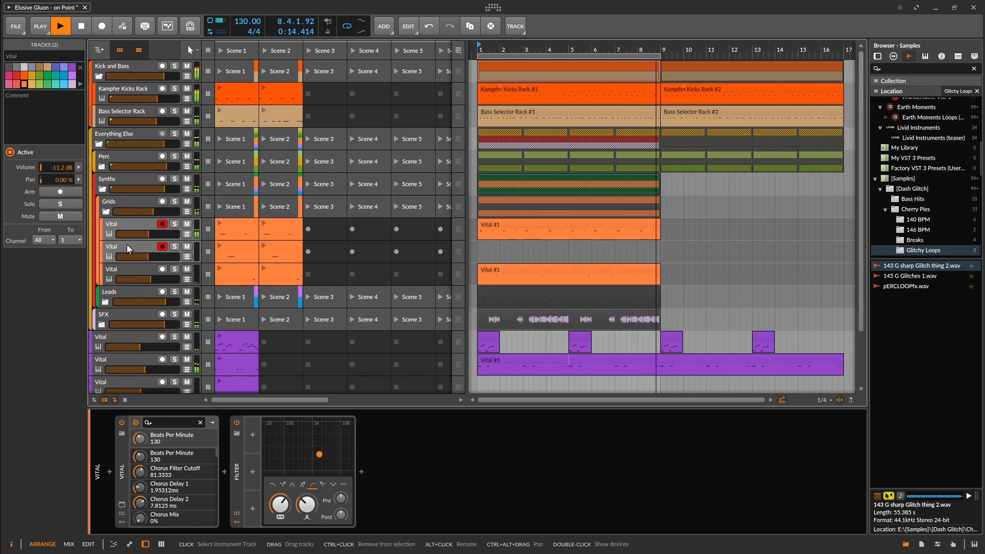
right_click(127, 244)
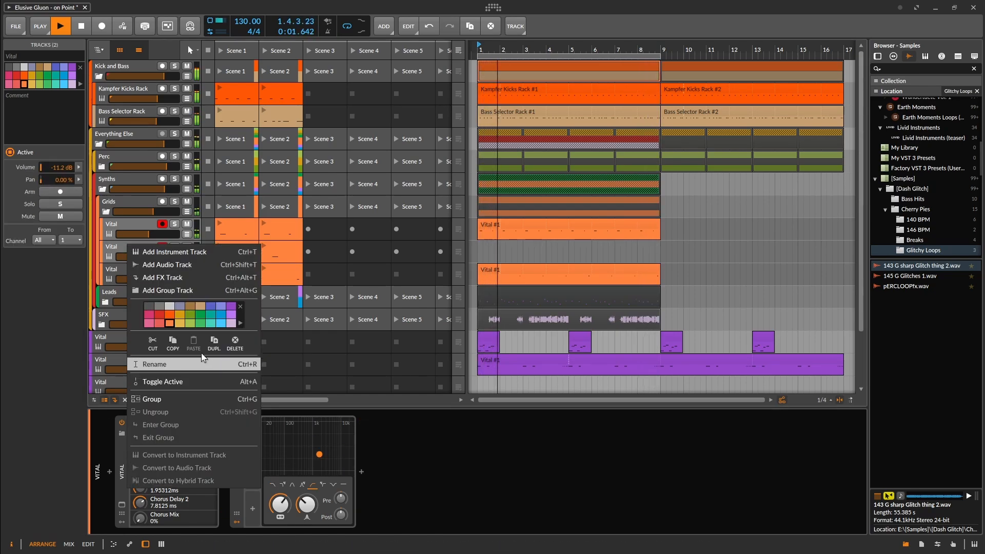
key(Delete)
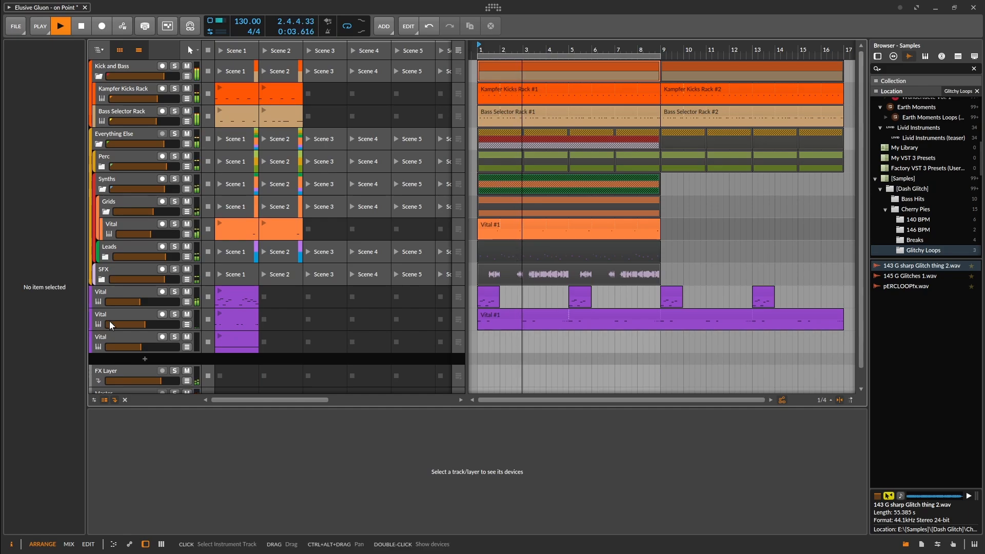
Reactivate the Atmos group with deactivated tracks shown, hide them again, and fold the Atmos and Synths groups
click(126, 398)
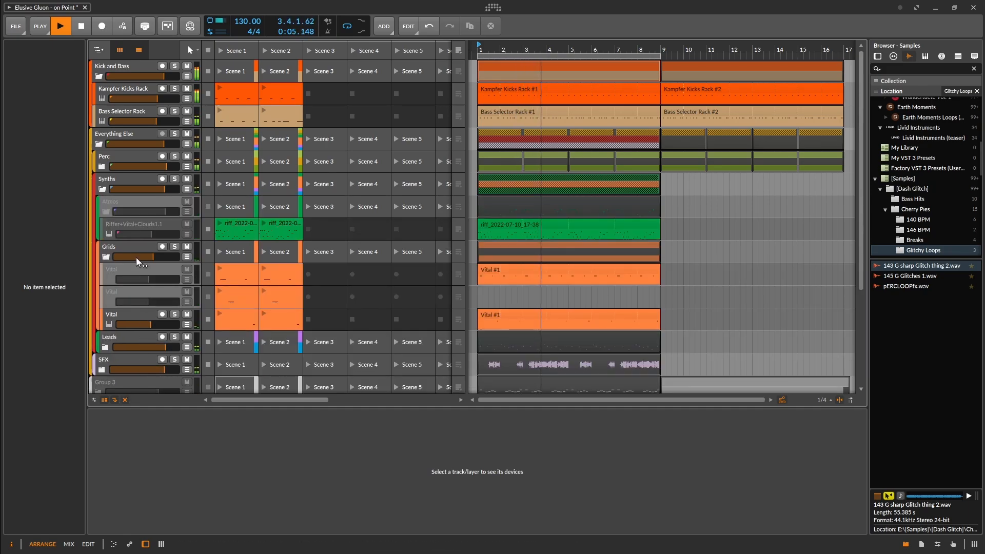
click(109, 199)
right_click(109, 199)
click(154, 366)
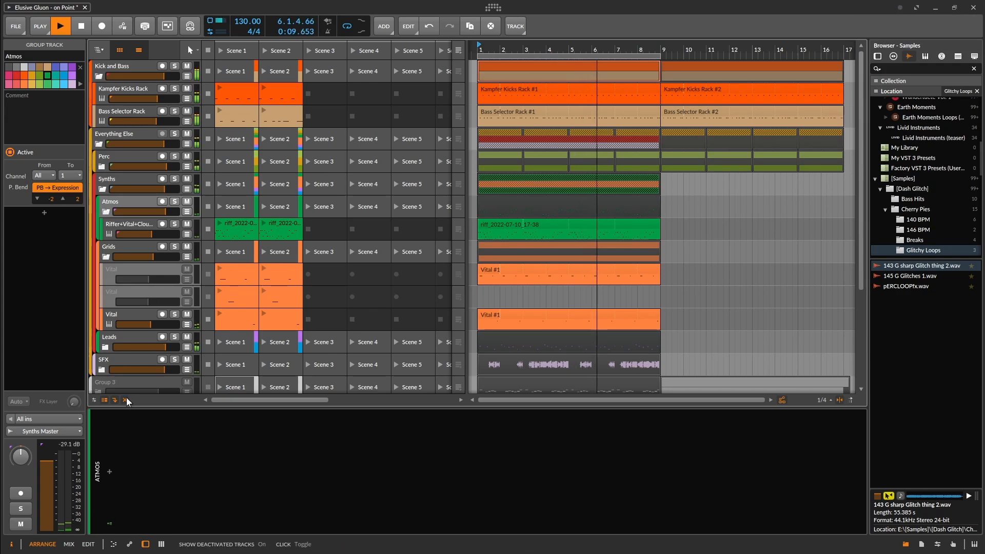
click(127, 398)
click(106, 212)
key(space)
key(space)
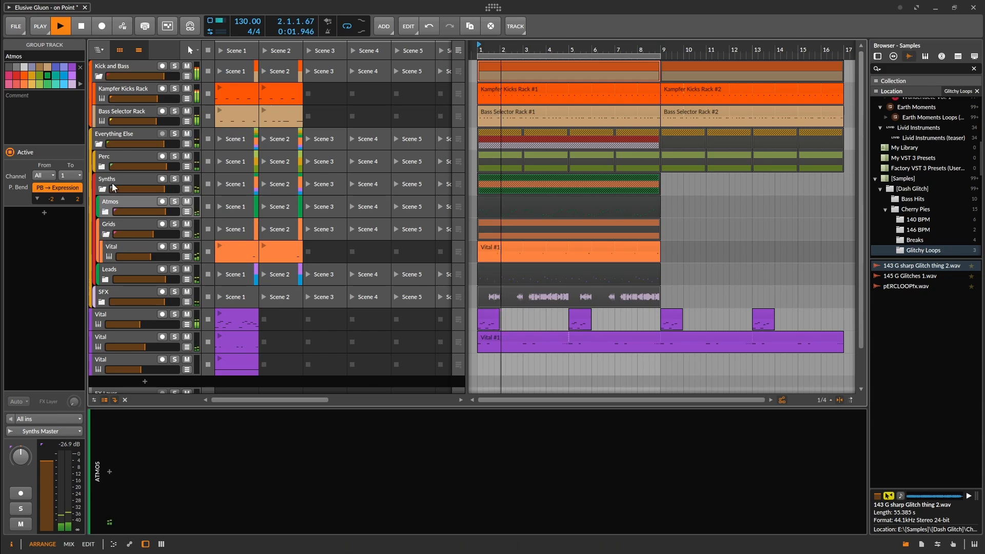
click(102, 188)
Try moving the first purple Vital track below the second one and undo the move
click(99, 226)
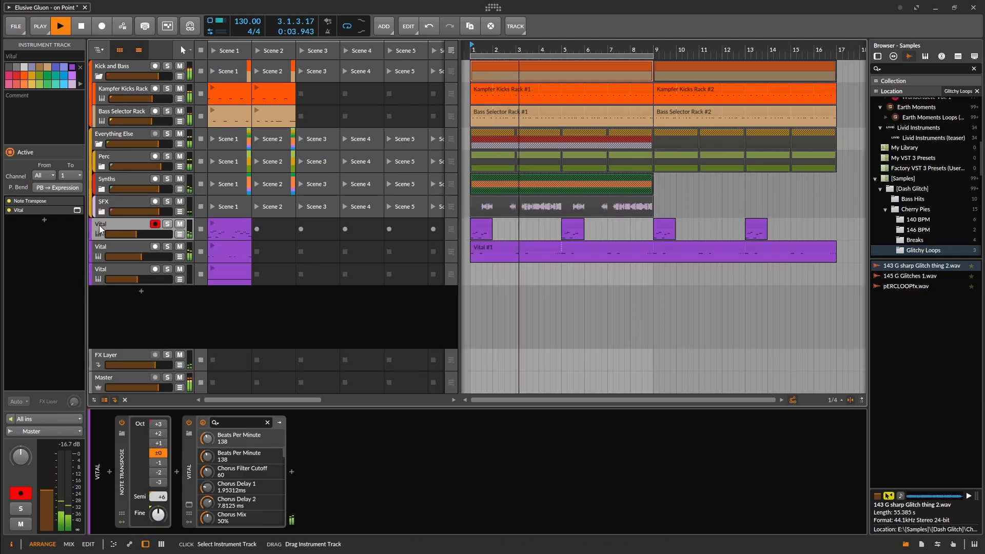
drag(99, 226, 101, 259)
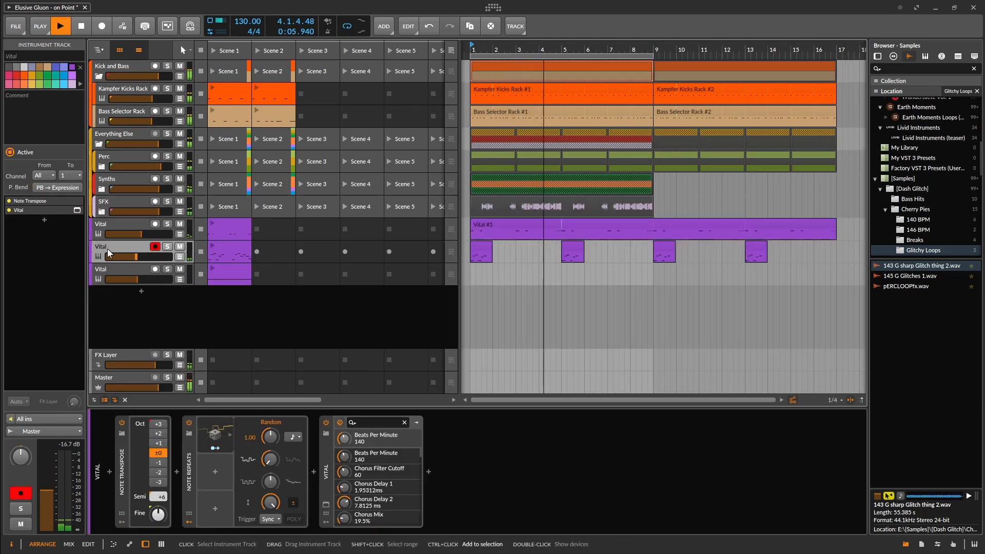
key(ctrl+z)
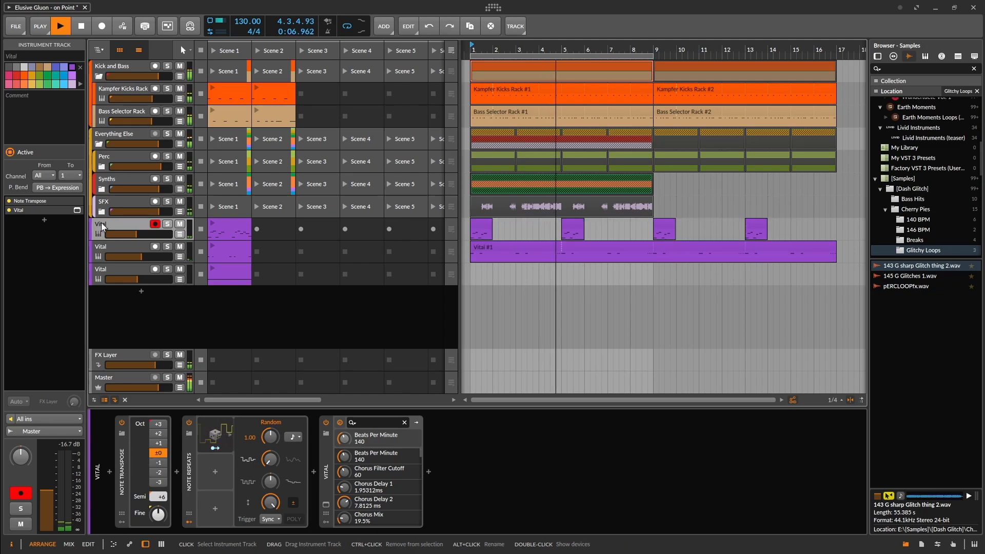
Select the three purple Vital tracks and move them into the Synths group
shift+click(107, 267)
drag(115, 226, 129, 180)
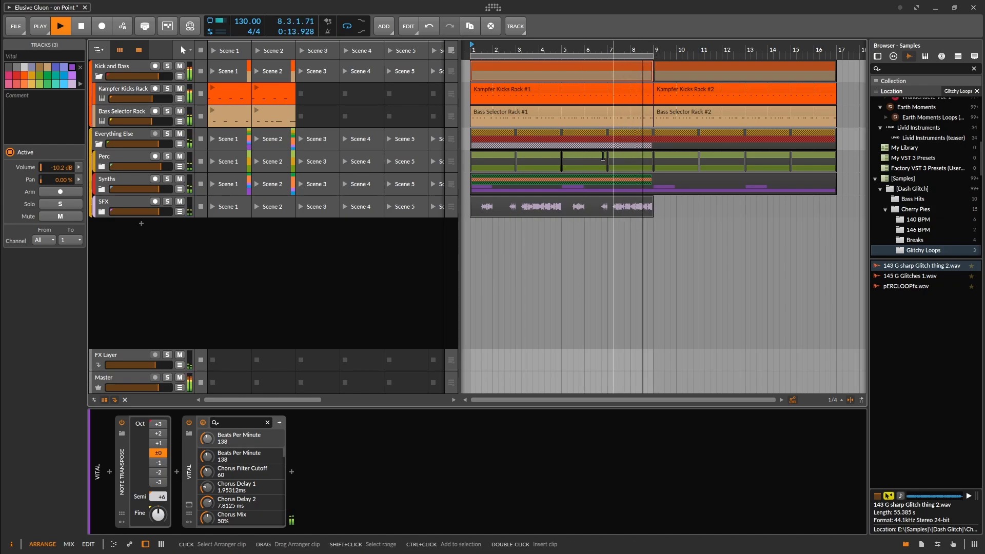
Unfold the Synths group and move all the purple Vital arranger clips so they start at bar 17
scroll(668, 284, down, 3)
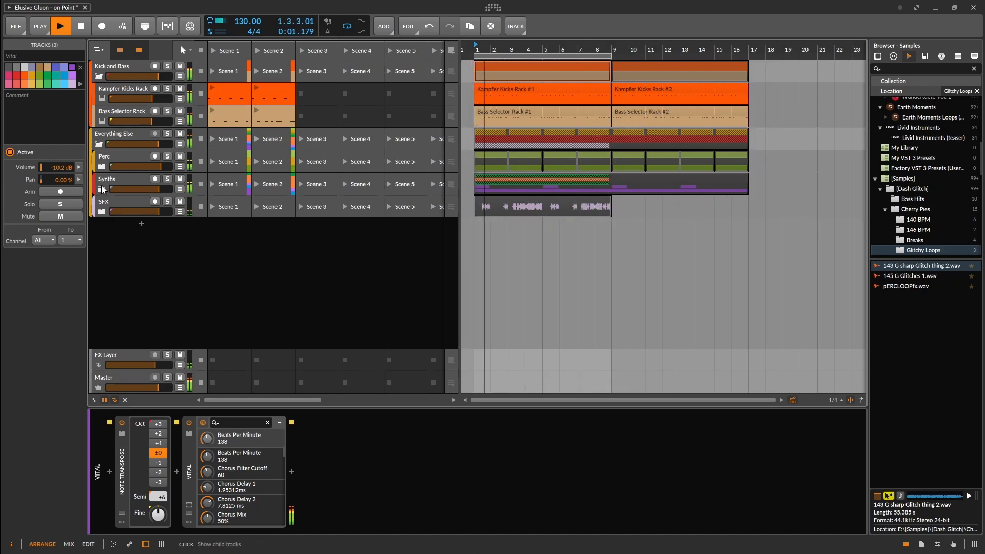
click(101, 189)
drag(780, 288, 487, 328)
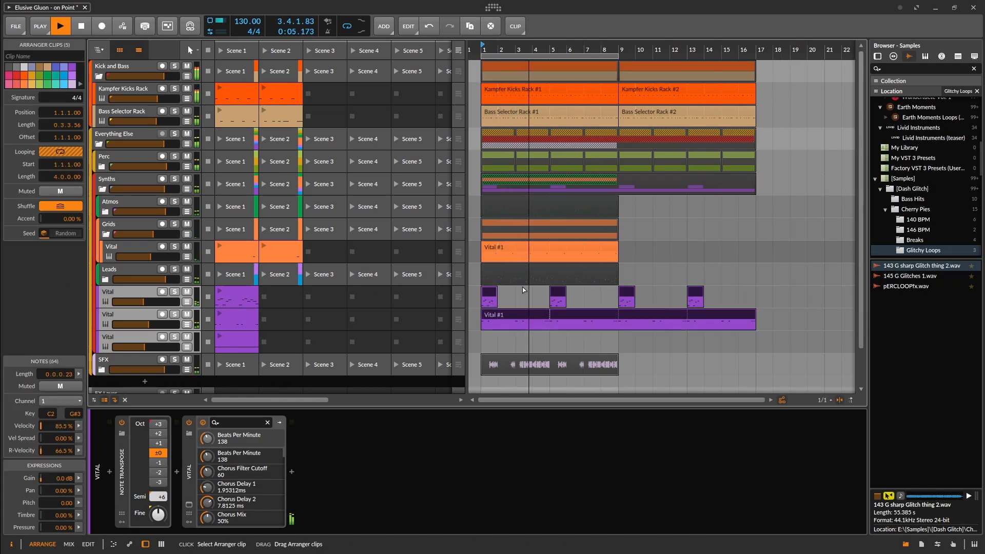
drag(522, 287, 760, 295)
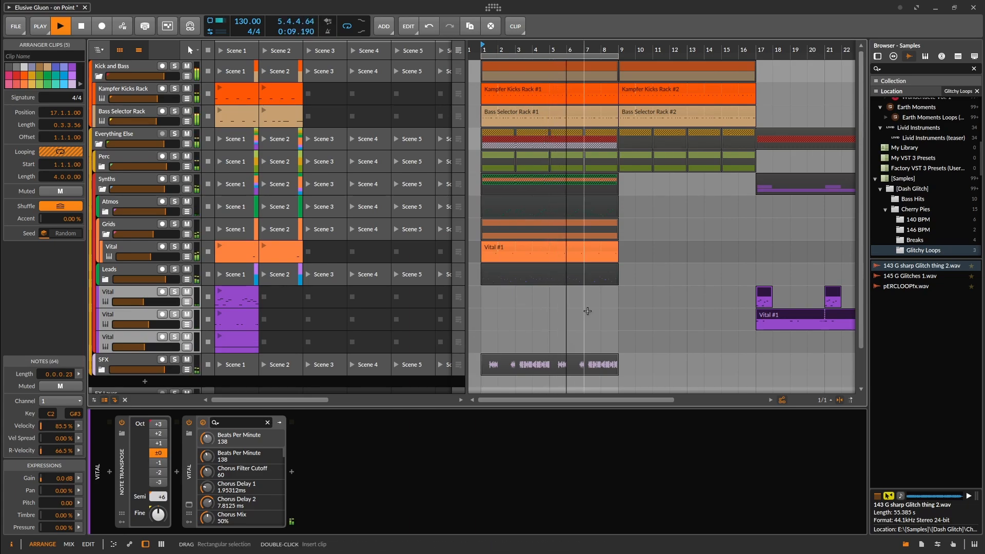
Set the volume of the third purple Vital track alone to about -11.2 dB
click(140, 336)
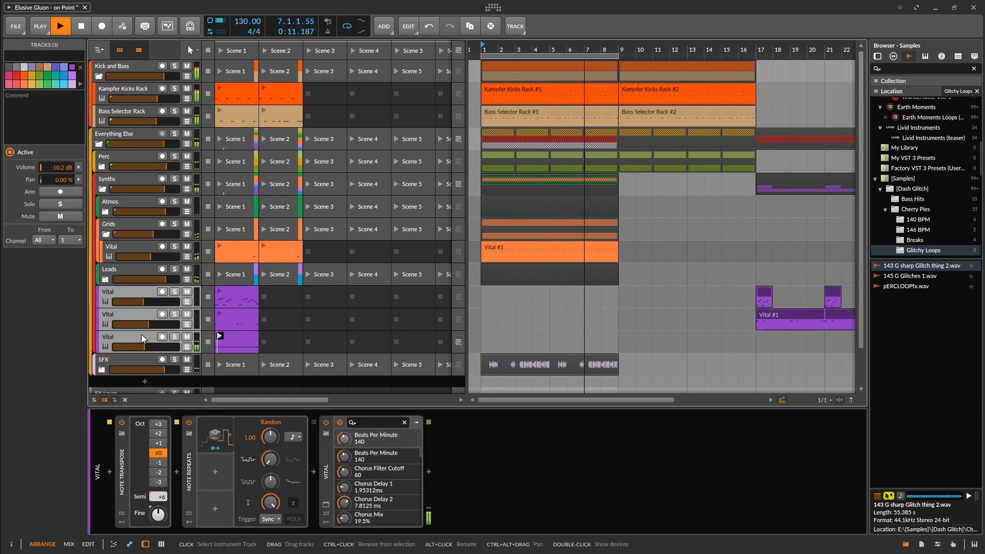
drag(148, 346, 147, 347)
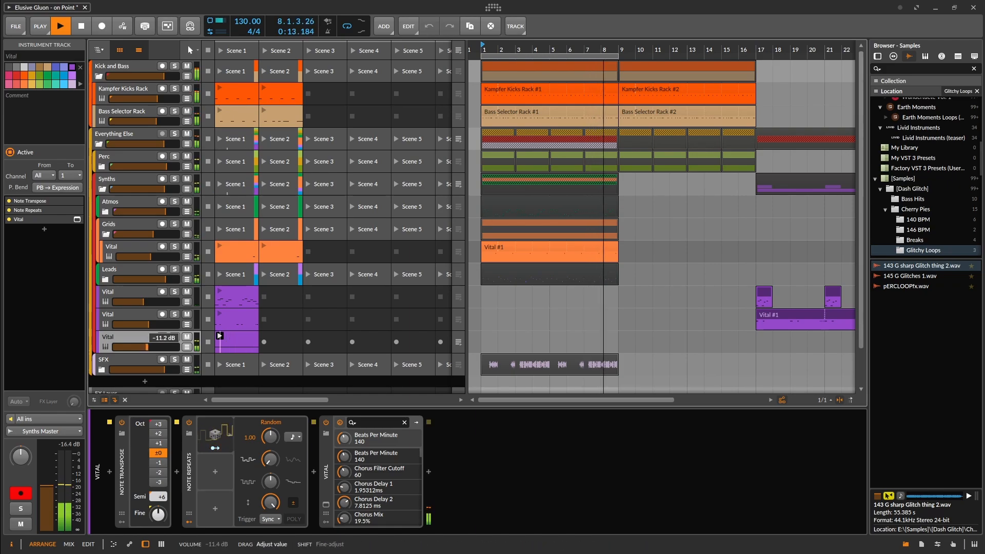
Place the third purple Vital track's Scene 1 clip in the arrangement at bar 9, 15 bars long, and save the project
drag(238, 337, 803, 344)
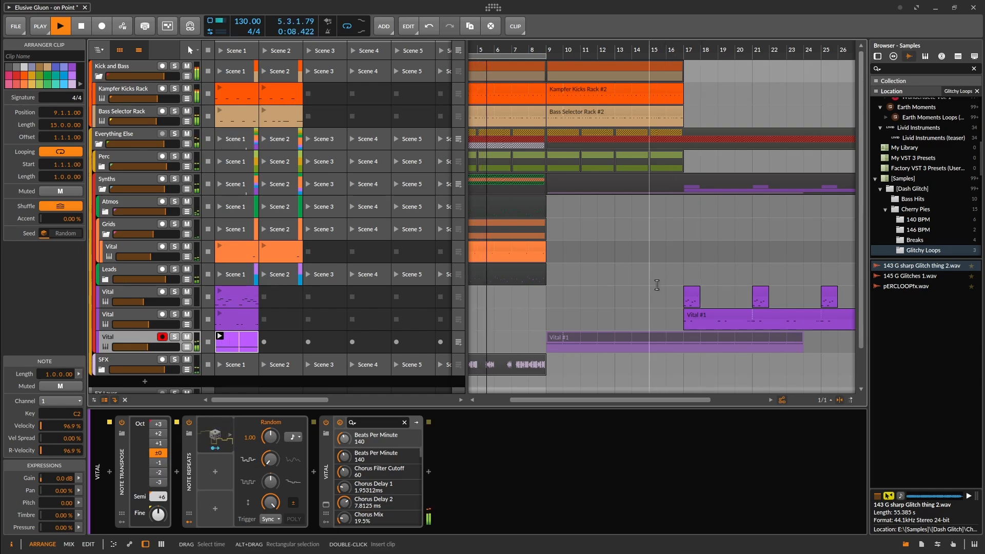
key(ctrl+s)
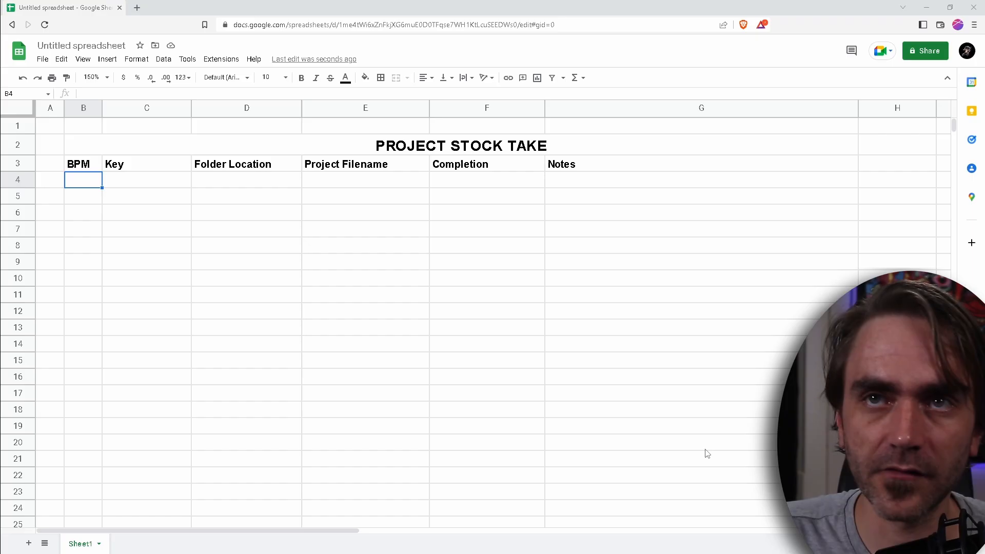
Switch to the Project Stock Take spreadsheet in Google Sheets and enter 140 as the first BPM value in B4
click(513, 246)
click(81, 188)
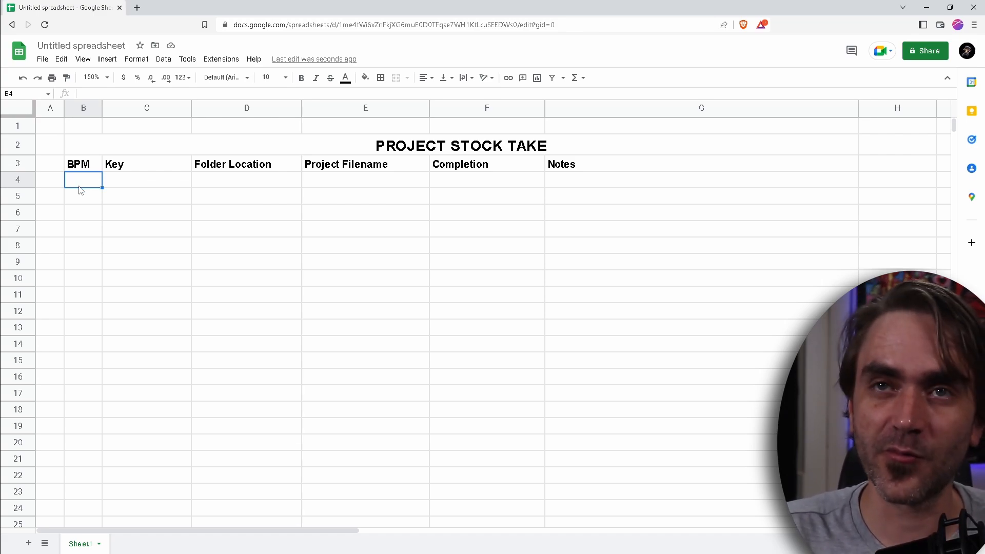
text(140)
key(Return)
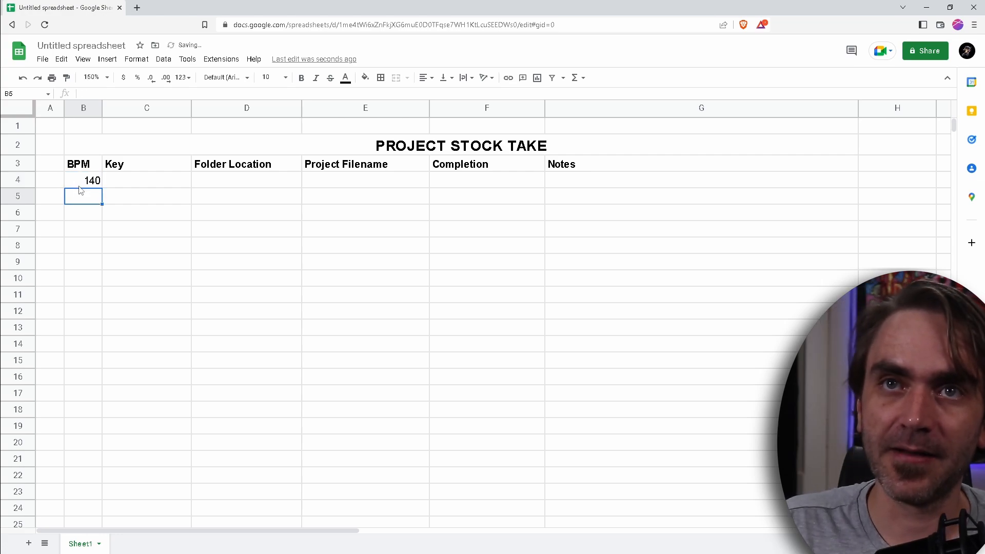
Enter F Phrygian as the key and 1rgrasgasg as the folder location for the project in row 4
key(Up)
key(Right)
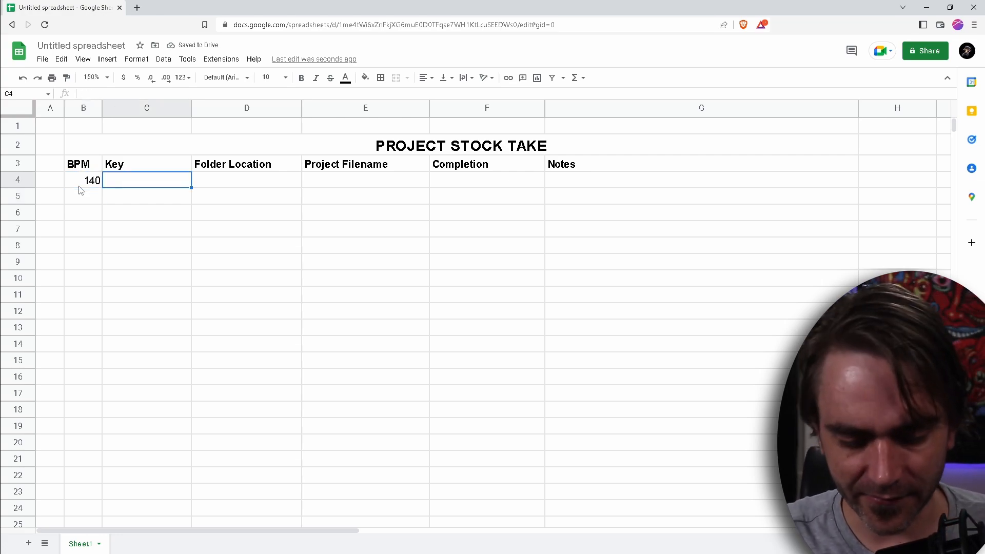
text(F Phrygian)
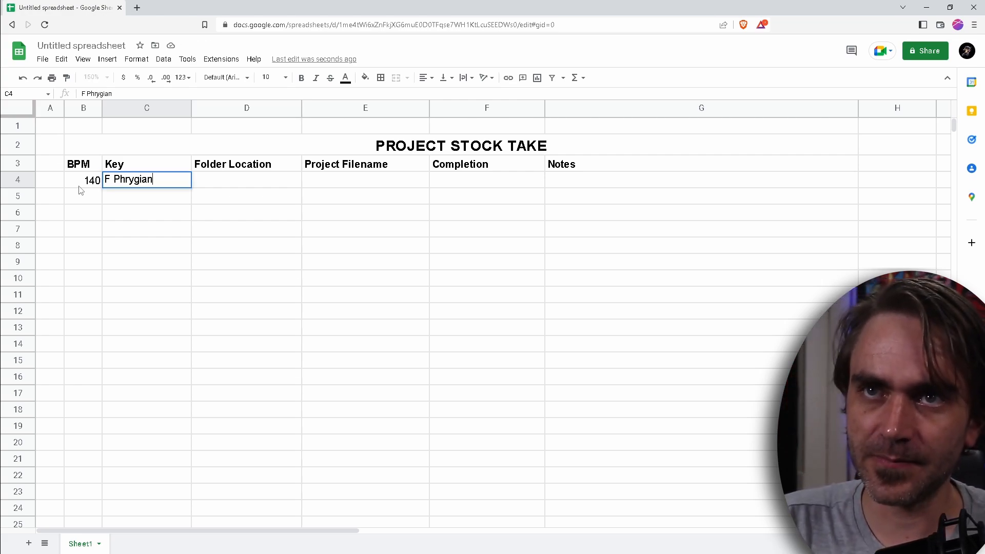
key(Return)
key(Up)
key(Right)
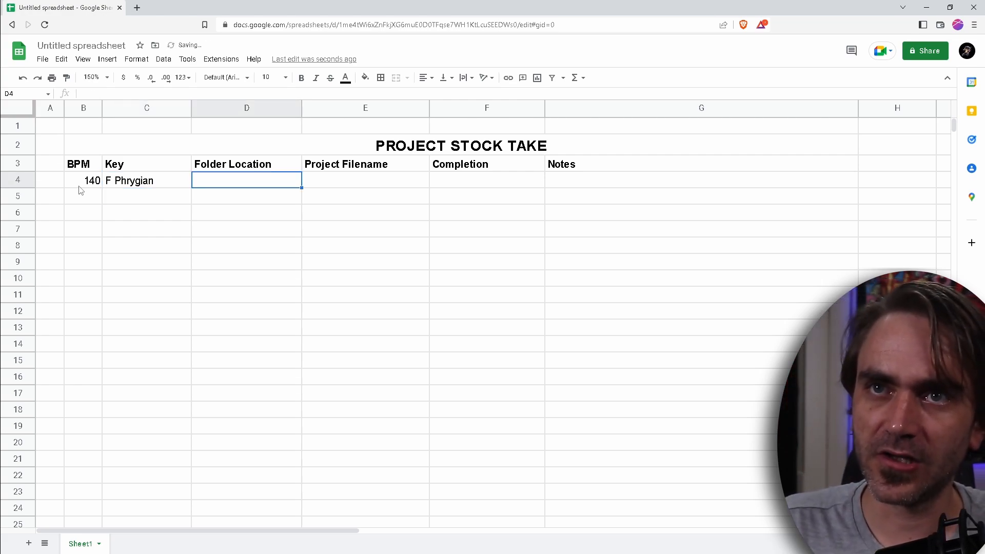
text(1rgrasgasg)
key(Tab)
key(Up)
key(Down)
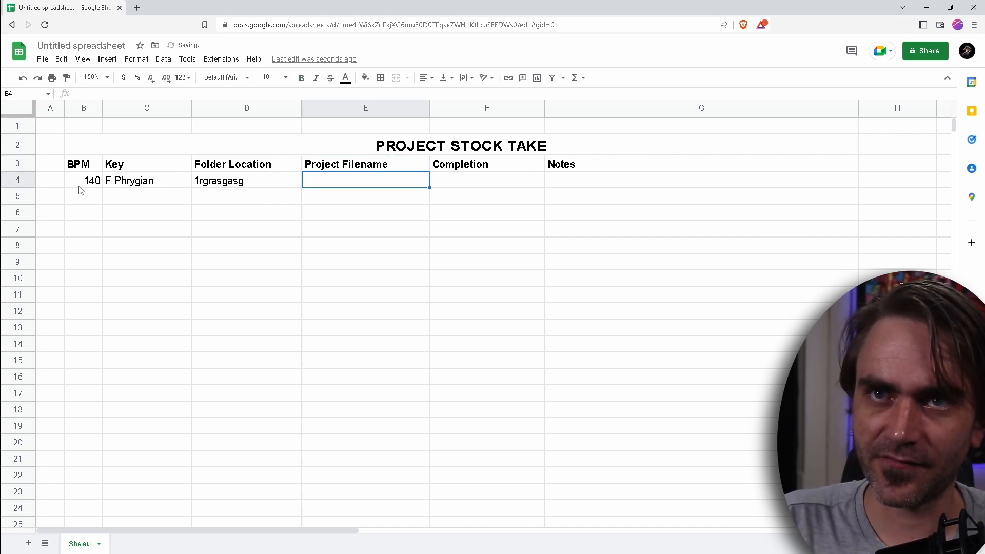
Enter the project filename Finalfinalfinal.bwproject and a completion of 75% in row 4
text(Final)
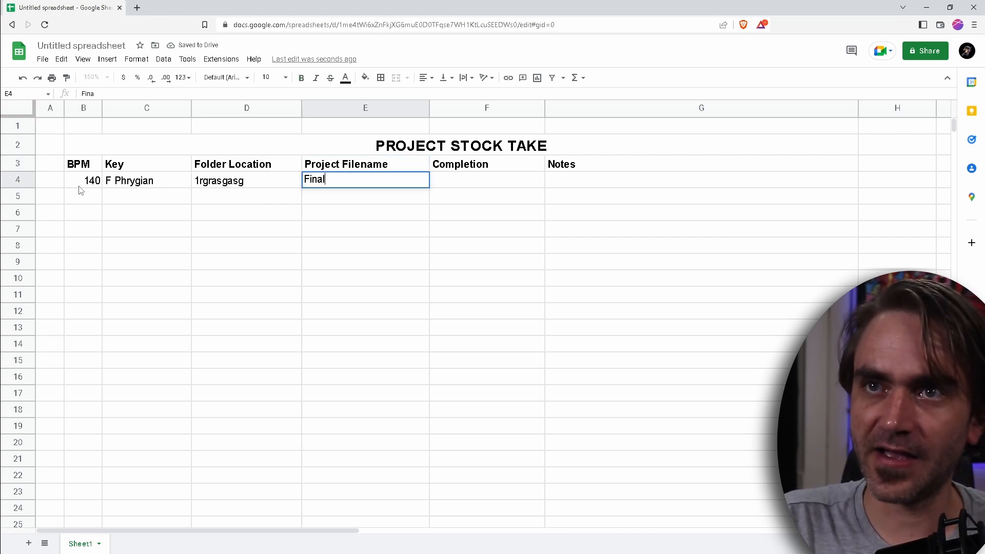
text(finalfinal.)
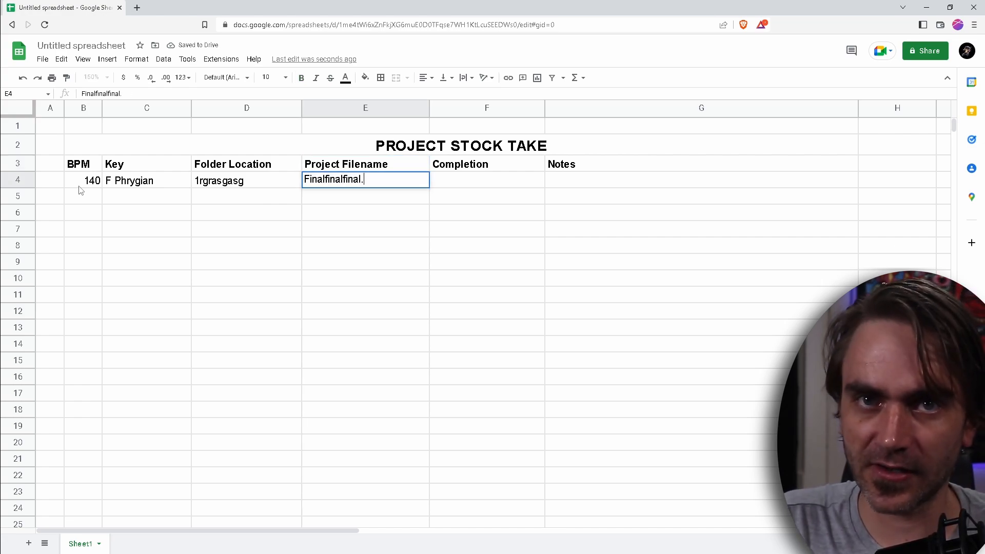
text(bwproject)
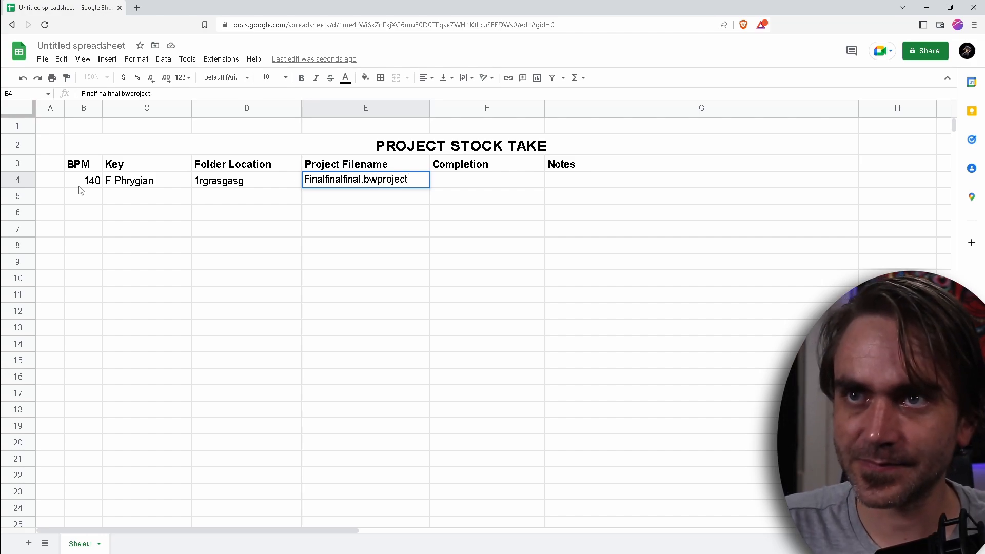
key(Tab)
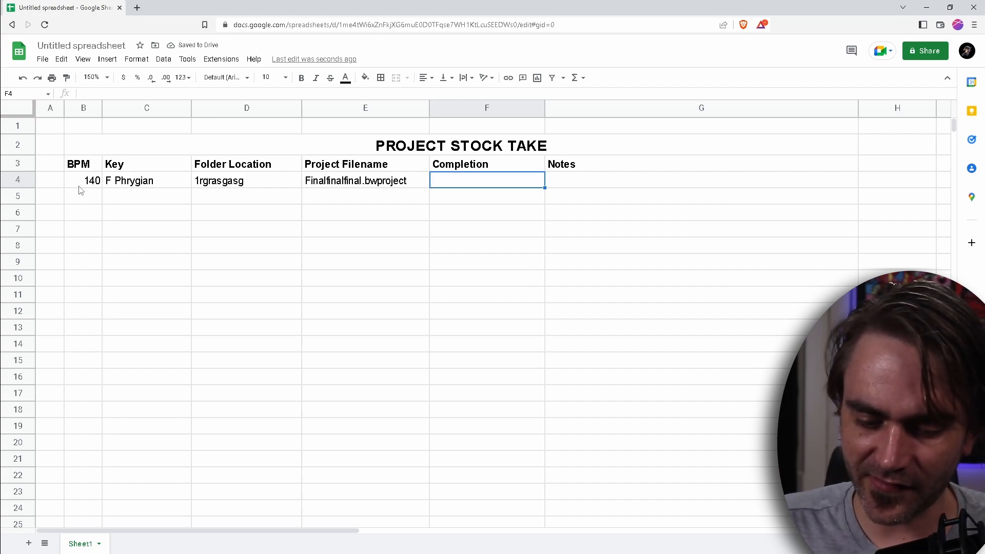
text(75%)
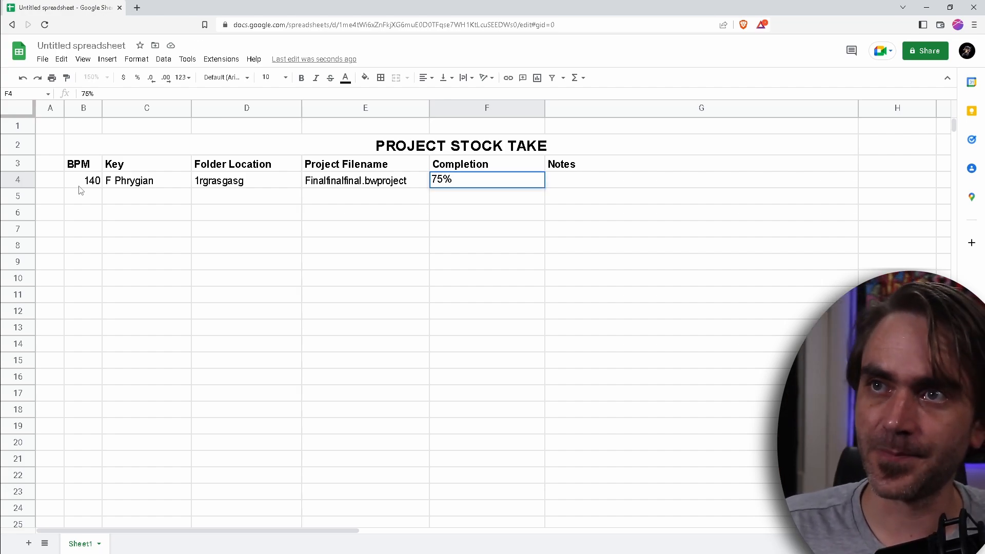
key(Tab)
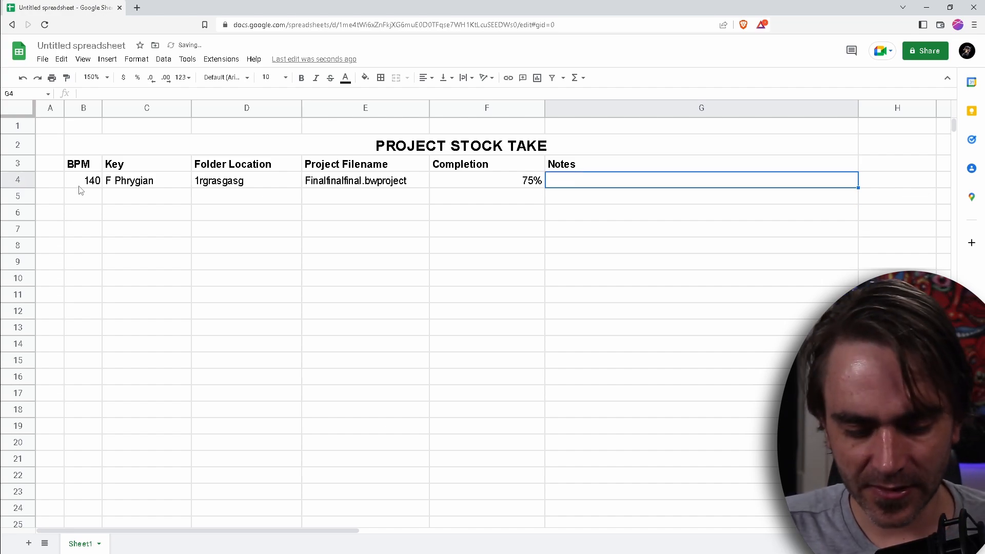
Enter the note "Everything is awesome, except Bass sound" for the project in row 4
text(Eve)
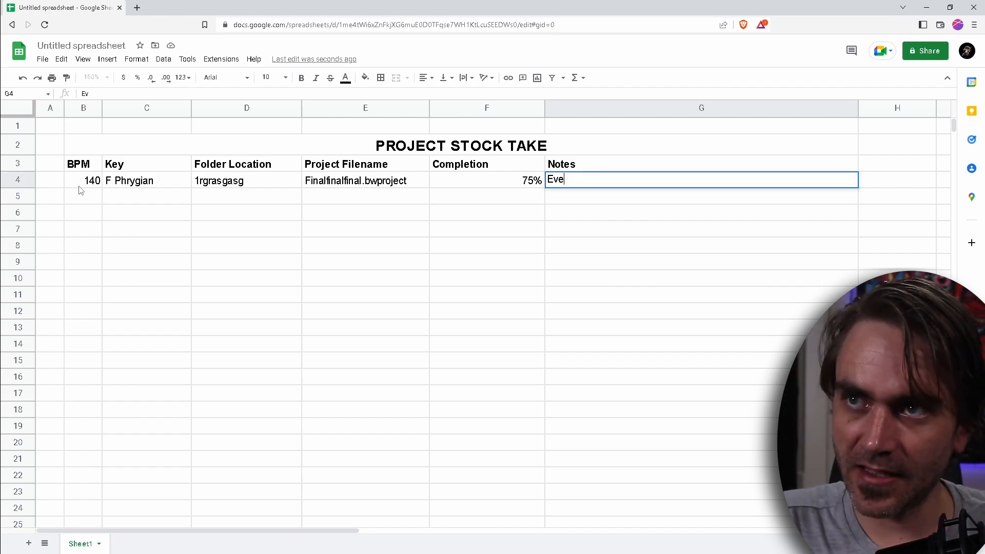
text(rything )
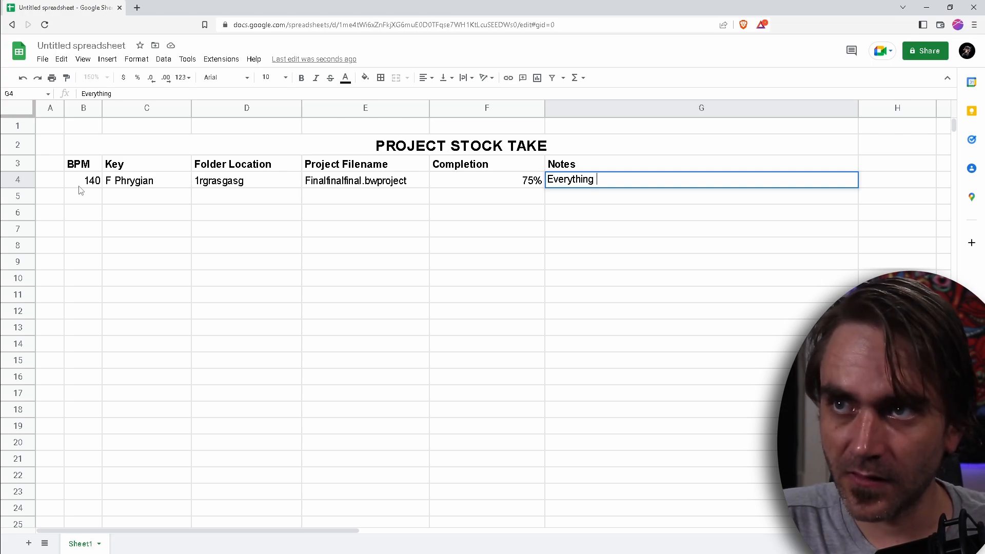
text(is awesome, )
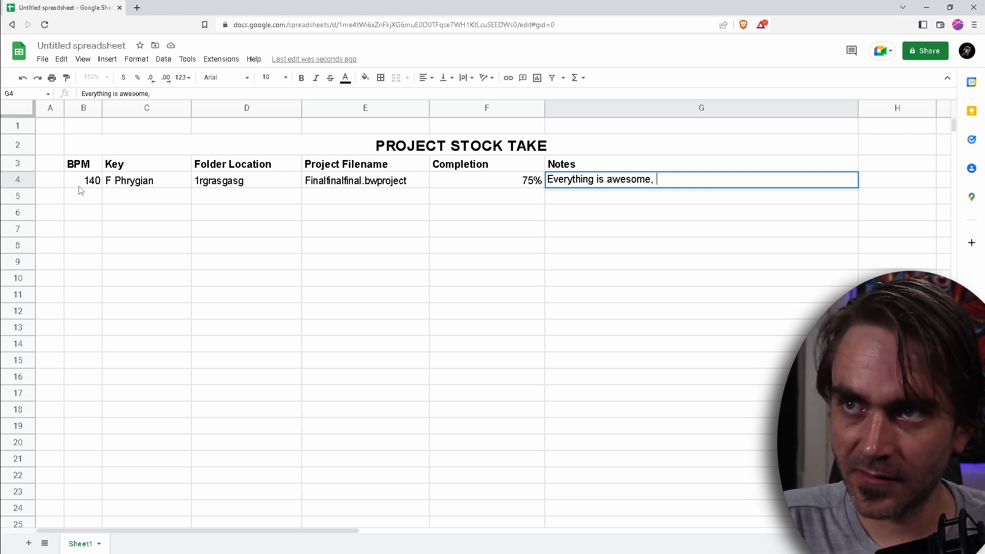
text(except)
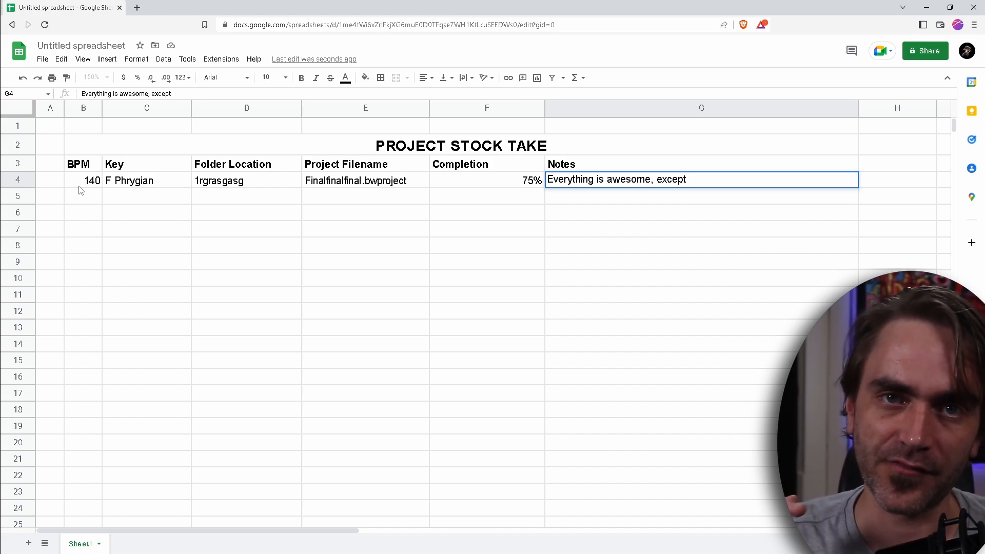
text(Bass sound)
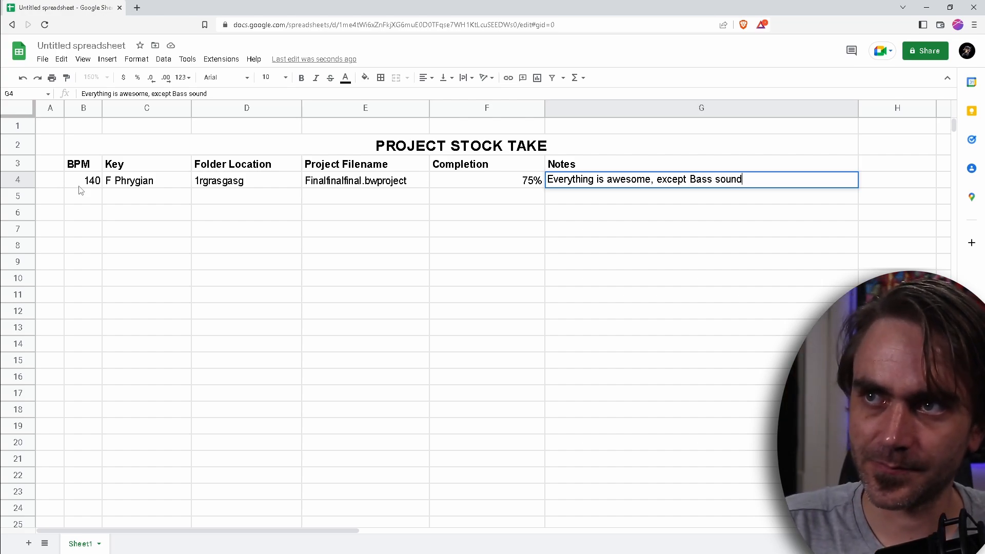
key(Return)
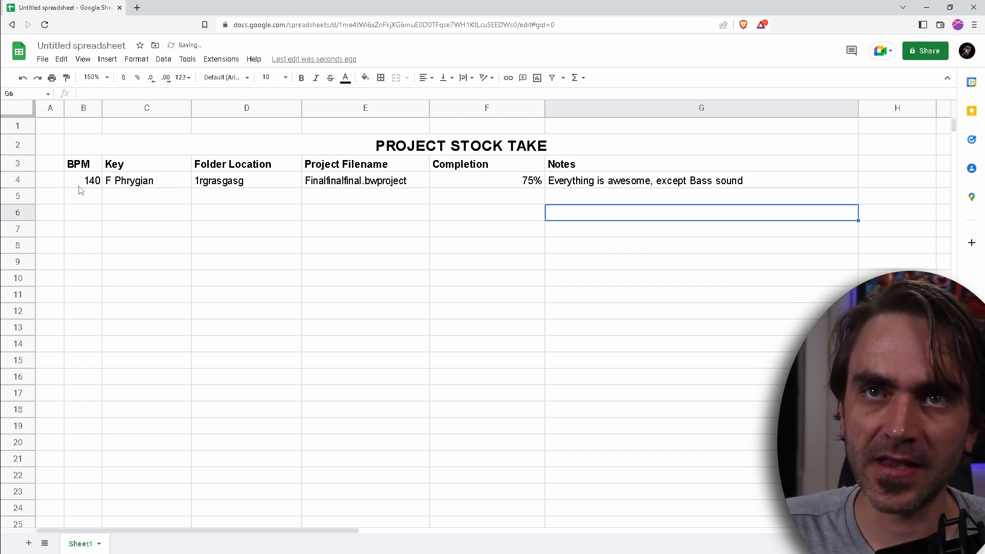
Start a second project entry in row 5 with a BPM of 140 and the key G Phrygian
key(Left)
key(Left)
key(Left)
key(Left)
key(Left)
key(Right)
key(Left)
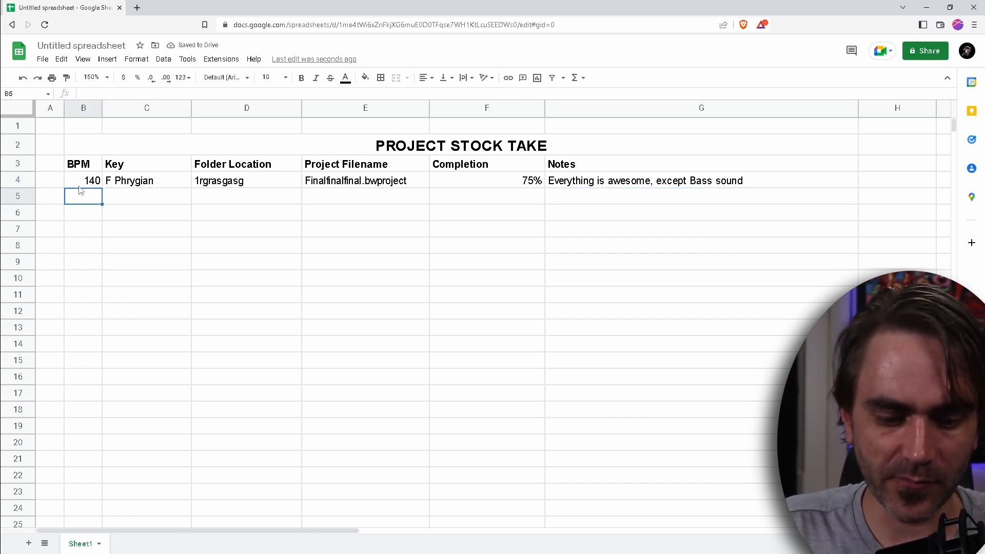
text(140)
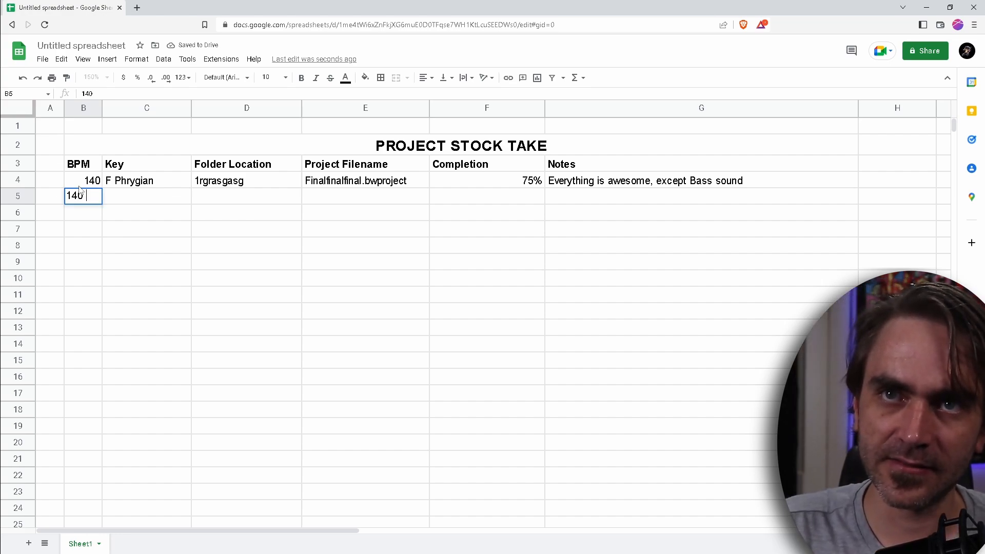
key(Tab)
text(G Ph)
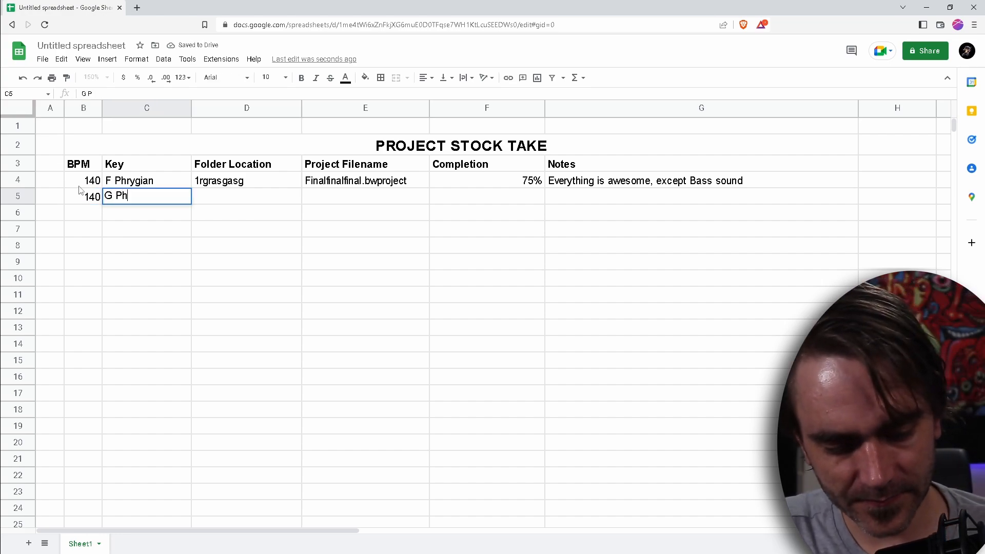
text(rygian)
key(Tab)
Enter asrgtastge as the folder location and asdfgasgdf as the project filename in row 5
text(asrgtastge)
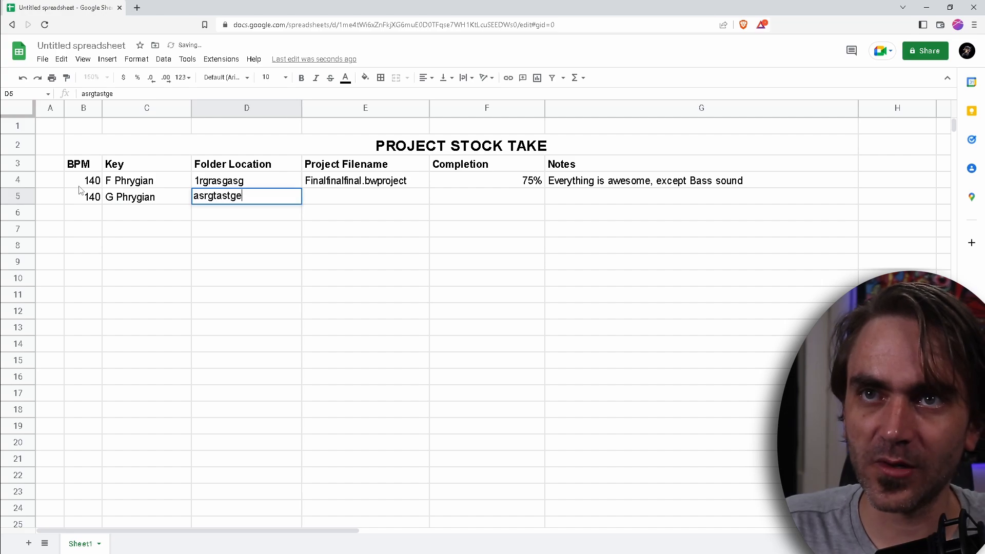
key(Tab)
text(asdfgasgdf)
key(Tab)
Enter the note asgfdasdfasdf and a completion of 50% for the project in row 5
key(Tab)
text(as)
key(shift+Tab)
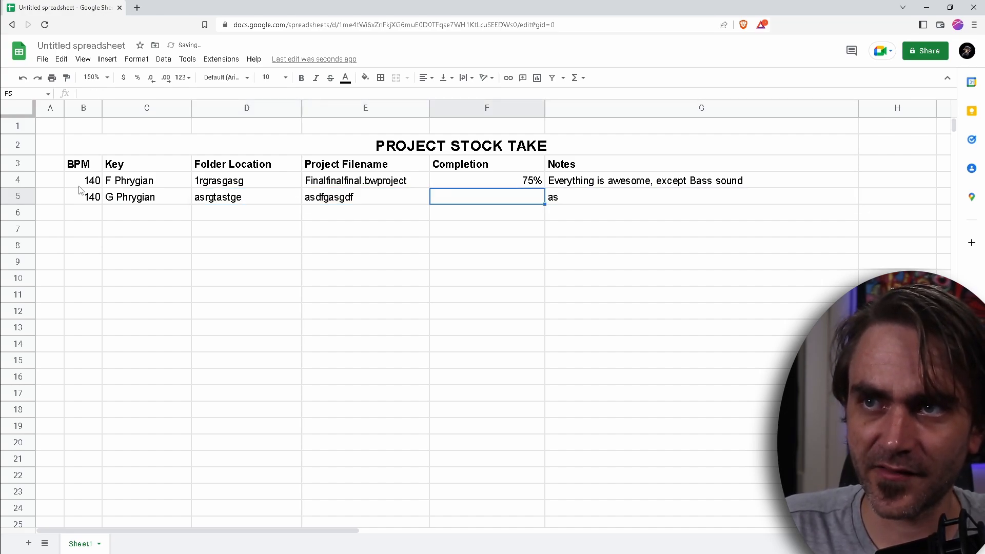
key(Tab)
text(asgfdasdfasdf)
key(shift+Tab)
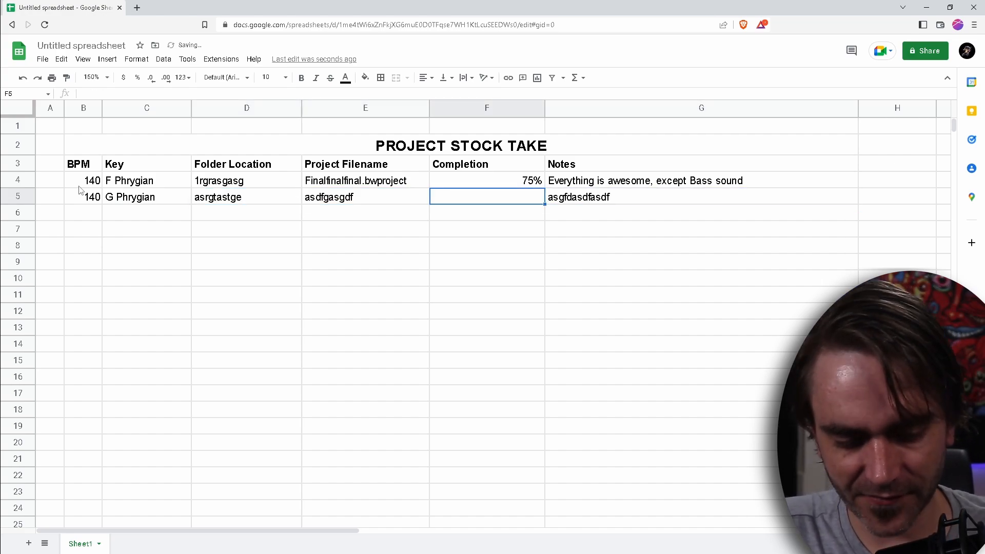
text(50%)
key(Return)
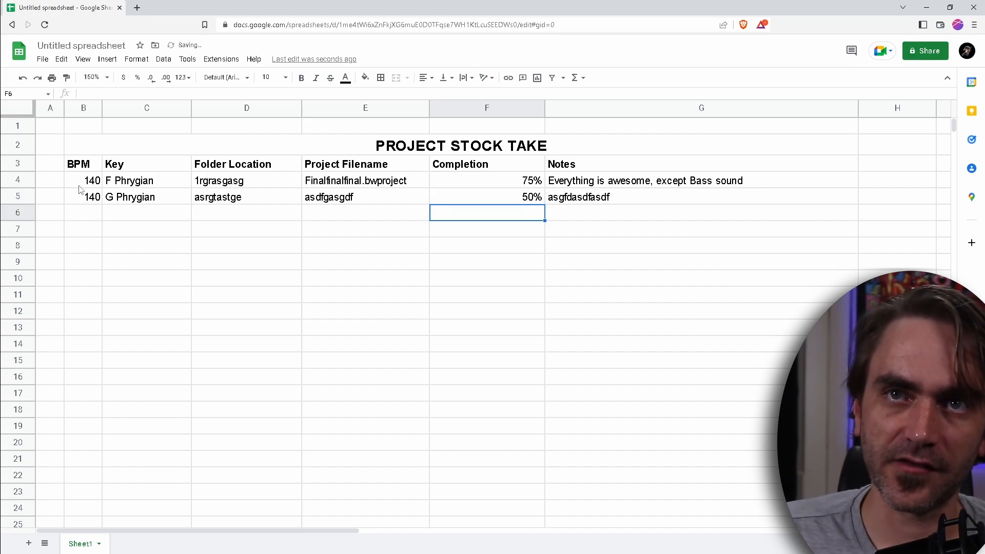
Fill the BPM value 140 from B5 down the column to B21
click(82, 181)
click(85, 197)
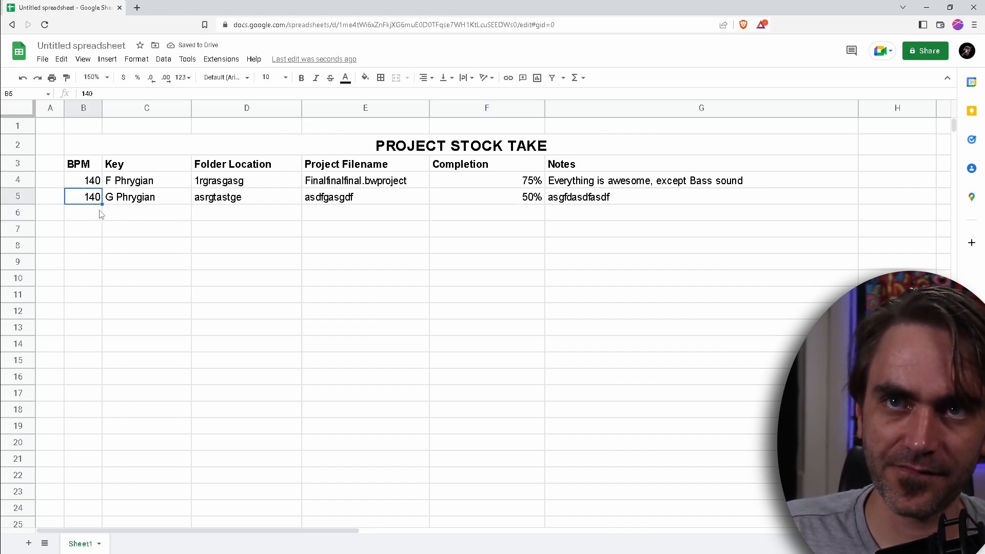
drag(103, 204, 80, 458)
Enter F Phrygian as the key for the project in row 19
click(153, 212)
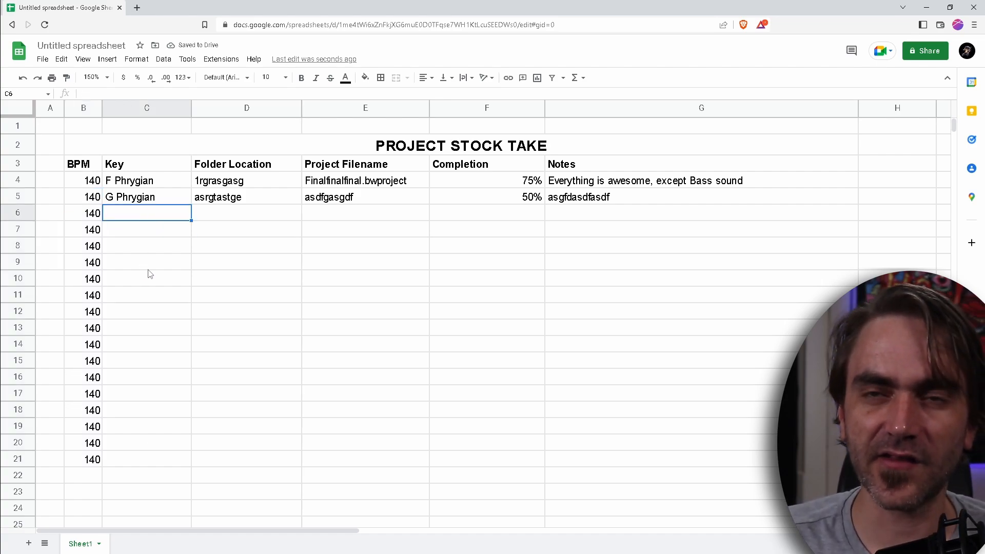
key(Down)
key(Down)
key(Down)
key(Down)
key(Down)
key(Down)
key(Down)
key(Down)
key(Down)
key(Down)
key(Down)
key(Down)
key(Down)
key(Down)
key(Down)
key(Down)
key(Down)
key(Up)
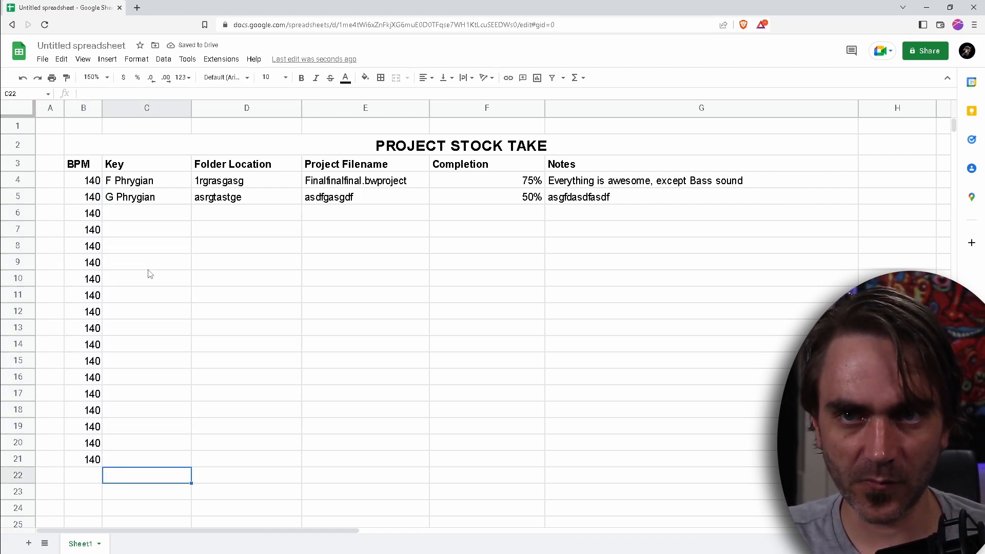
key(Up)
key(Up)
key(Up)
text(f)
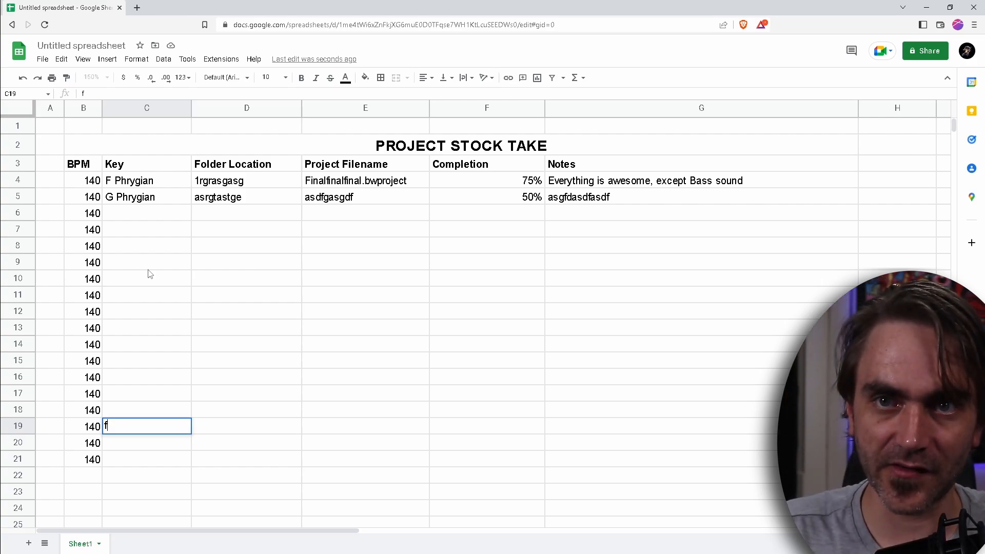
key(BackSpace)
text(F P)
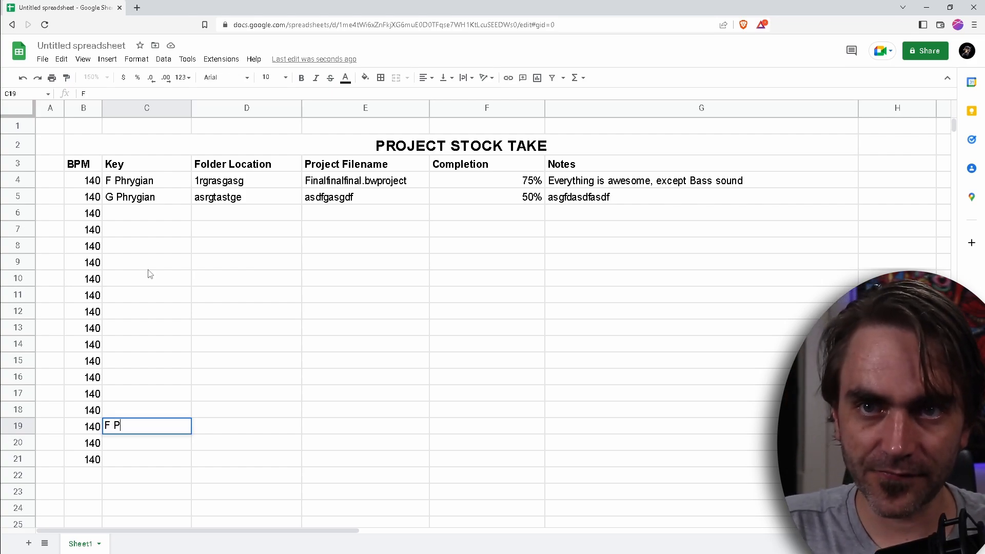
text(hrygian)
key(Up)
key(Down)
key(Right)
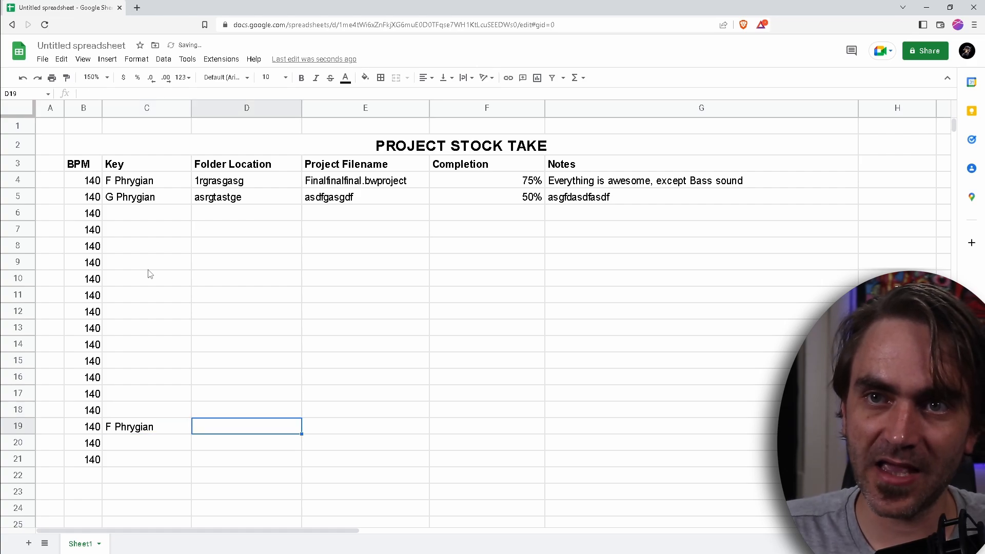
Enter sawttgfaksjgl as the folder location and Start a fresh.bwproject as the project filename in row 19
text(sawttgfaksjgl)
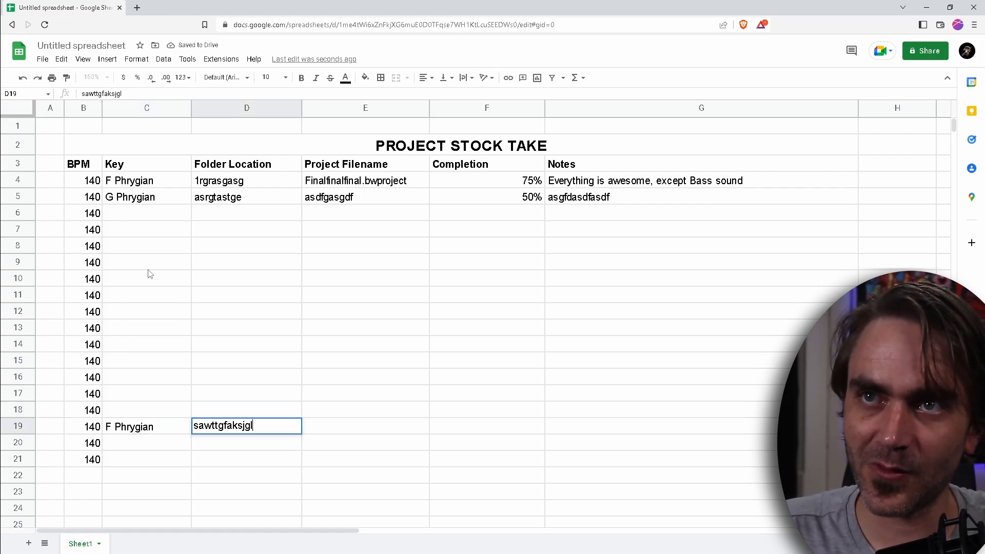
key(Tab)
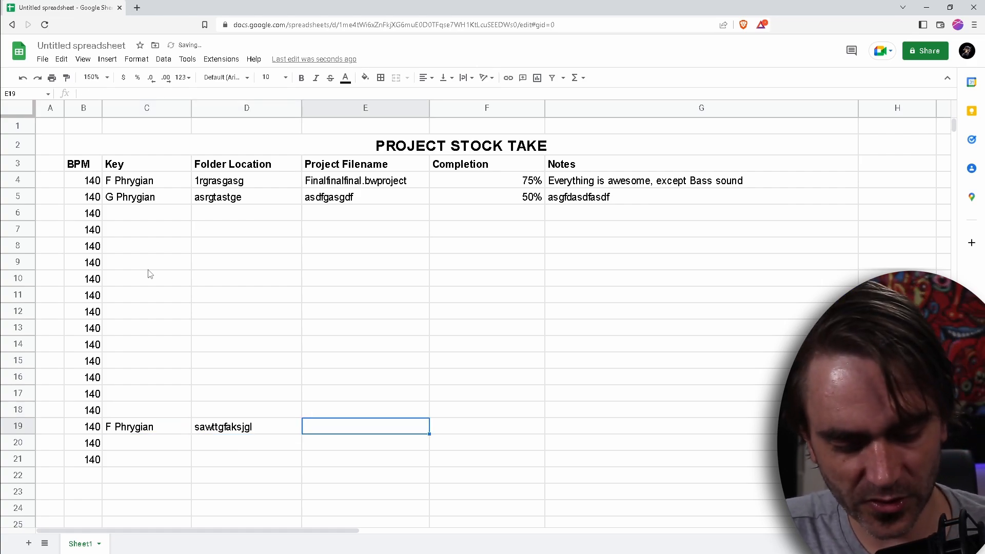
text(Star)
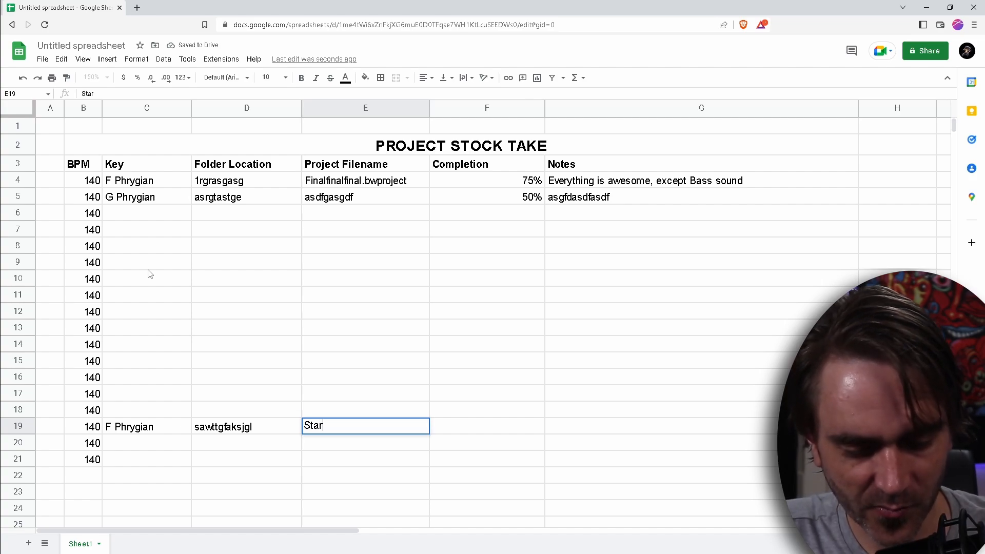
text(t a fresh.)
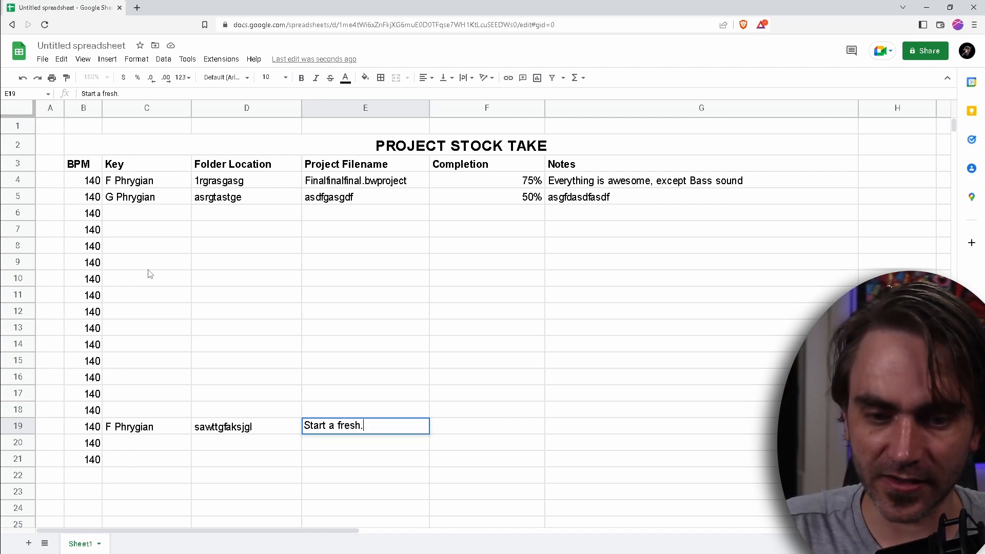
text(bwproject)
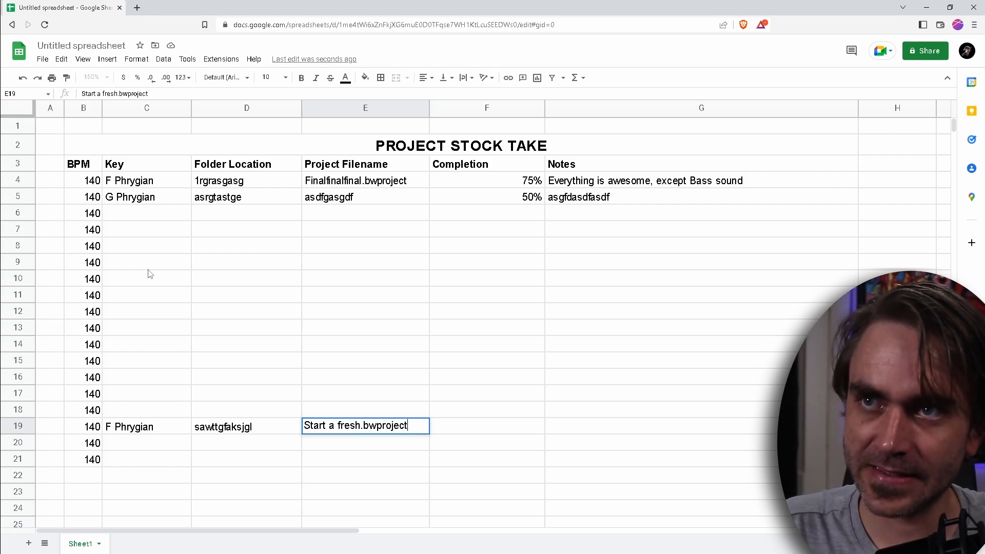
key(Return)
key(Up)
key(Right)
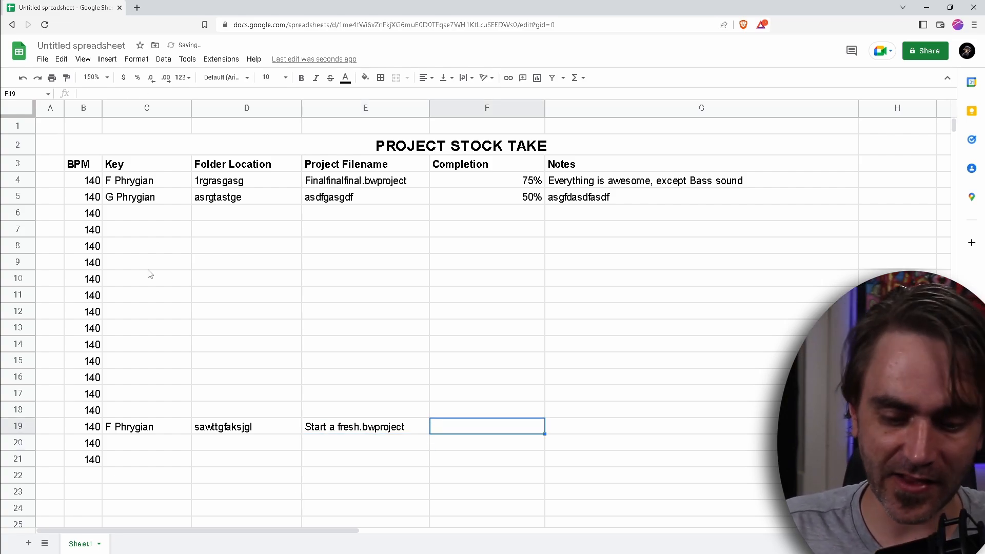
Enter a completion of 10% and the note Kick and Bass, nothing else for the project in row 19
text(10%)
key(Tab)
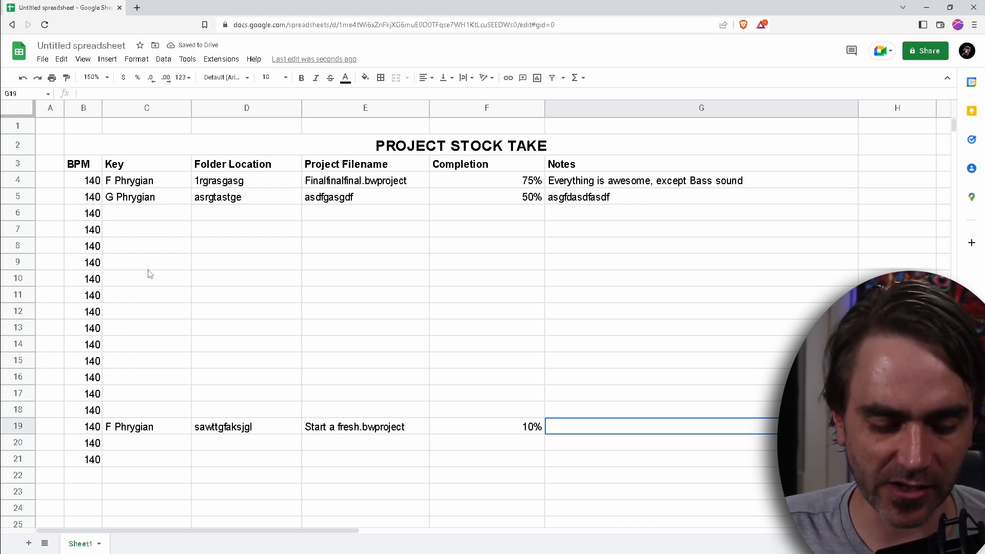
text(Kick an)
key(BackSpace)
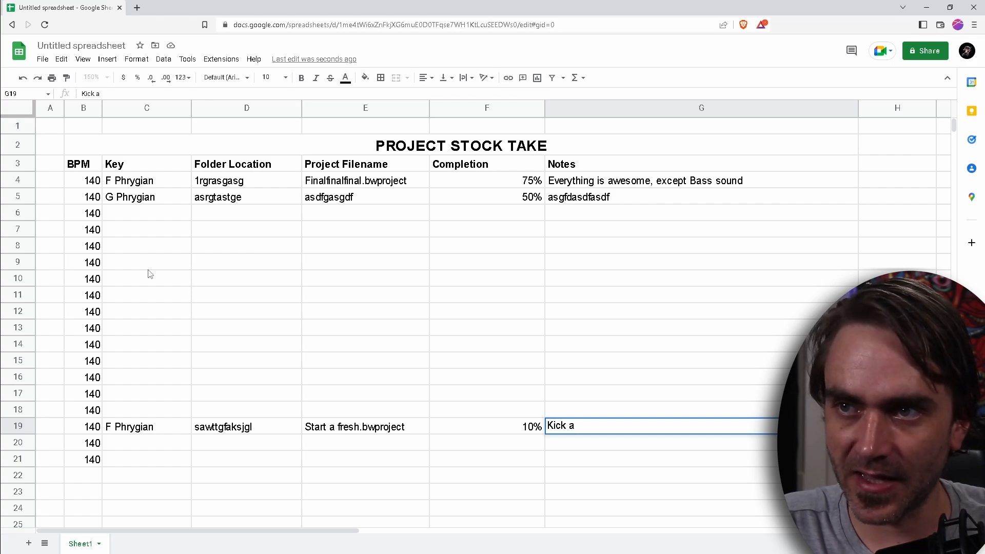
text(nd Bass, nothin)
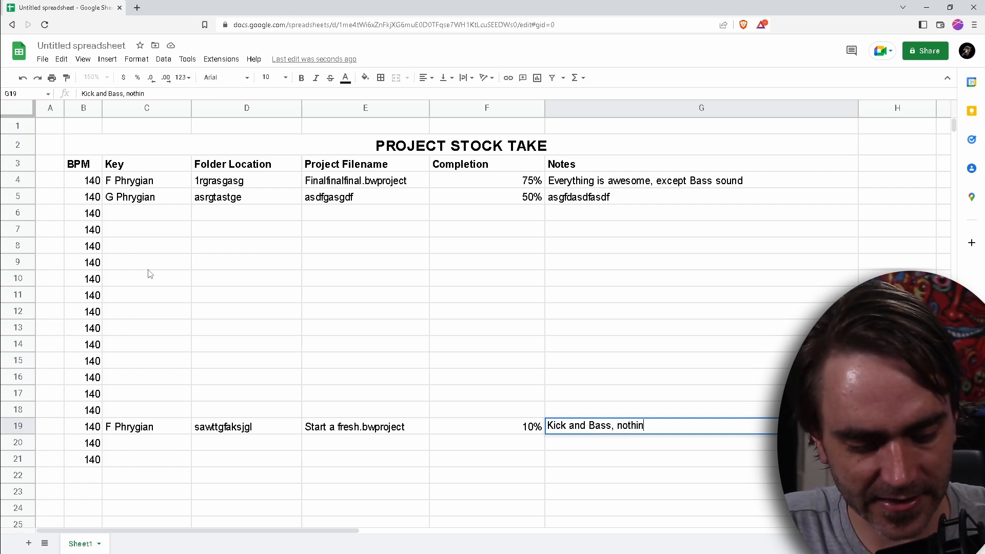
text(g else)
key(Return)
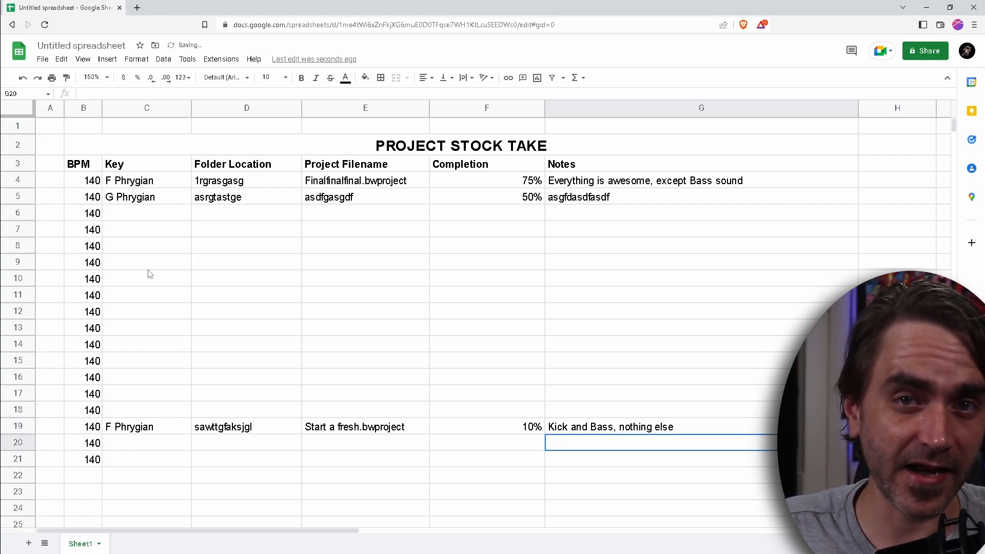
Compare the key, project filename and notes of the projects in rows 4 and 19
click(323, 398)
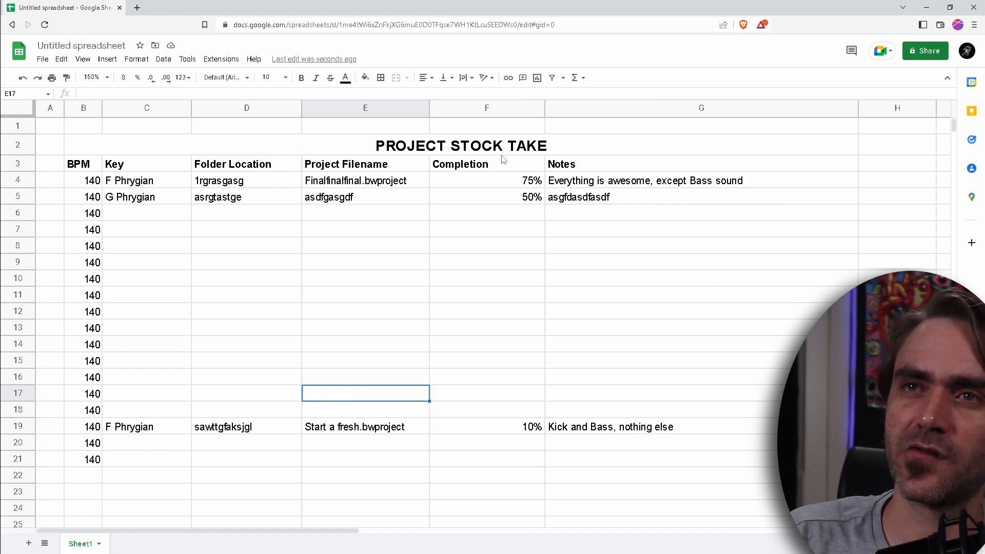
click(129, 182)
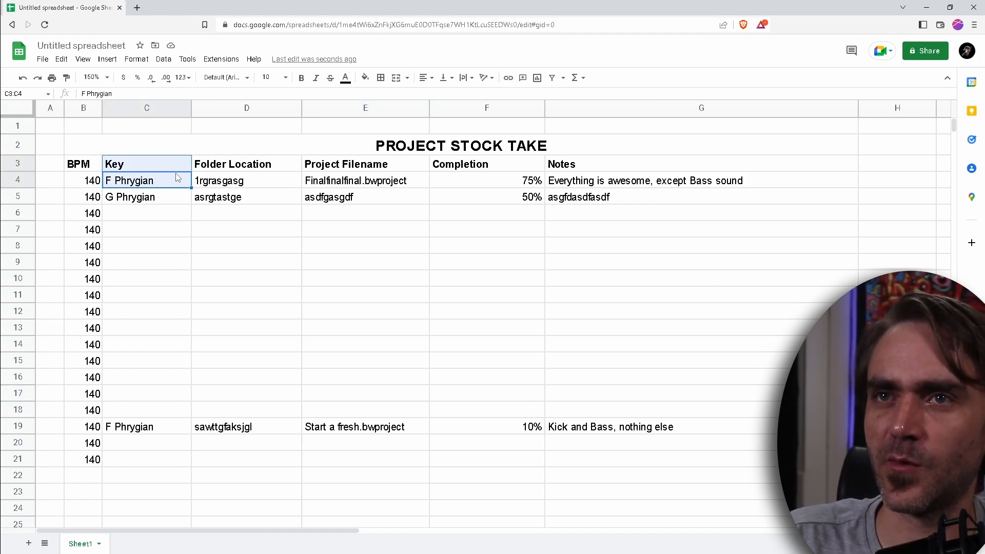
click(330, 182)
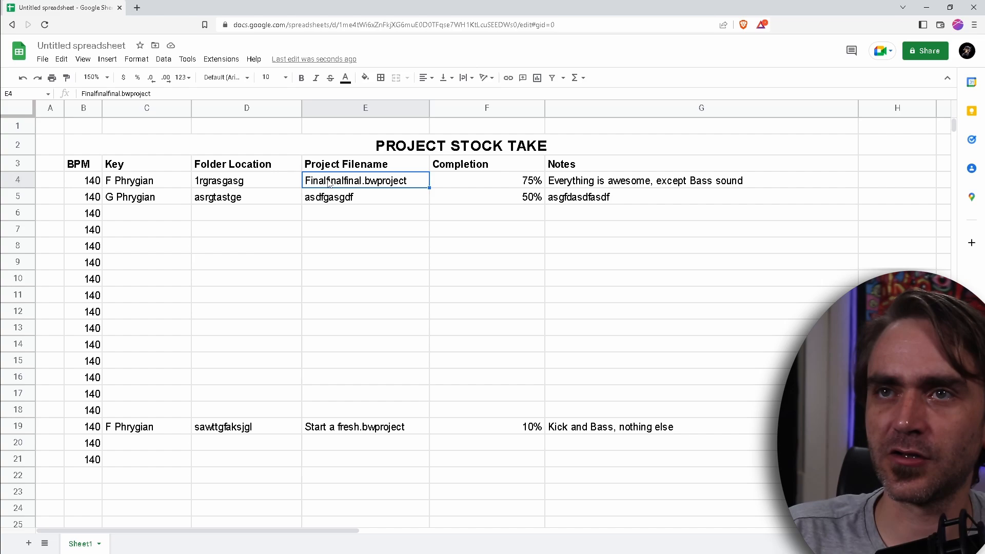
click(576, 186)
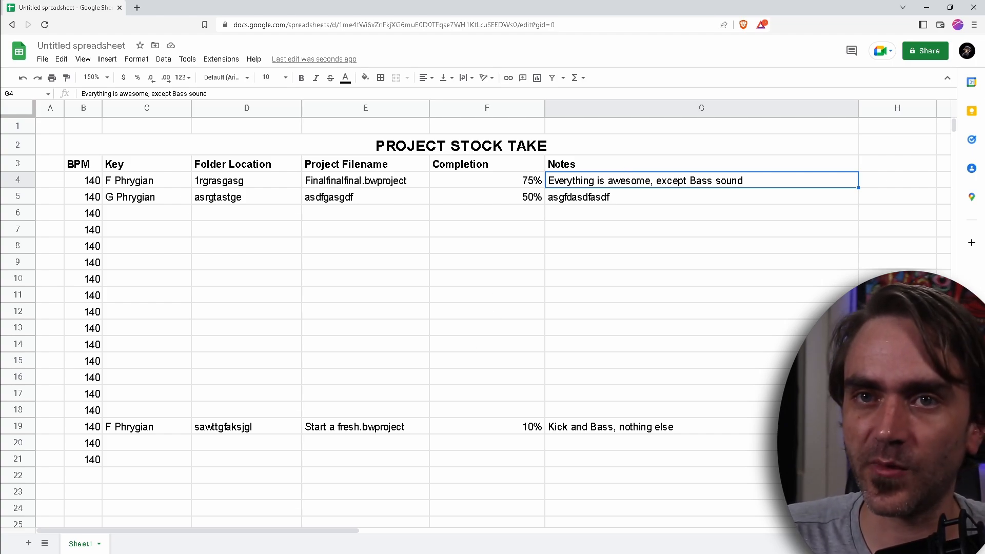
click(121, 428)
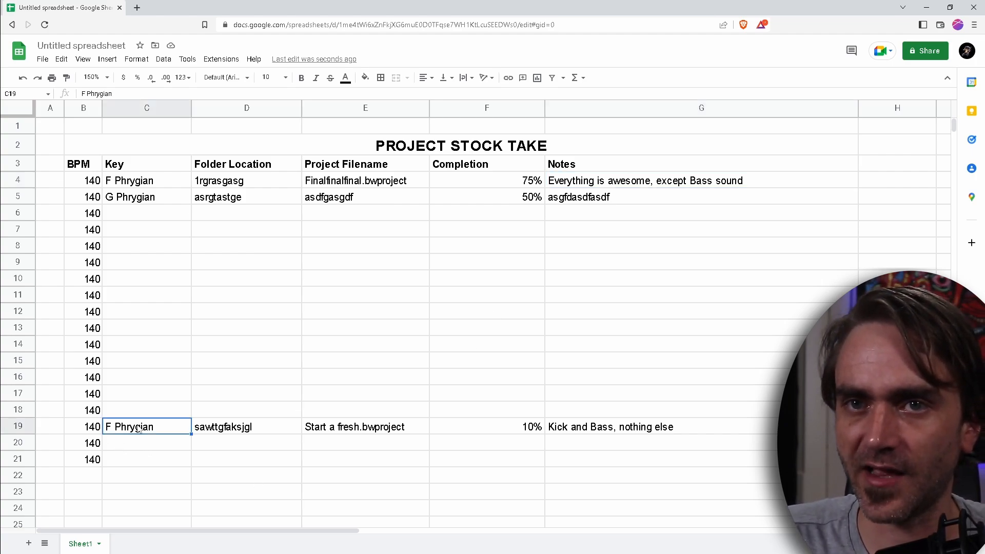
click(373, 430)
click(573, 432)
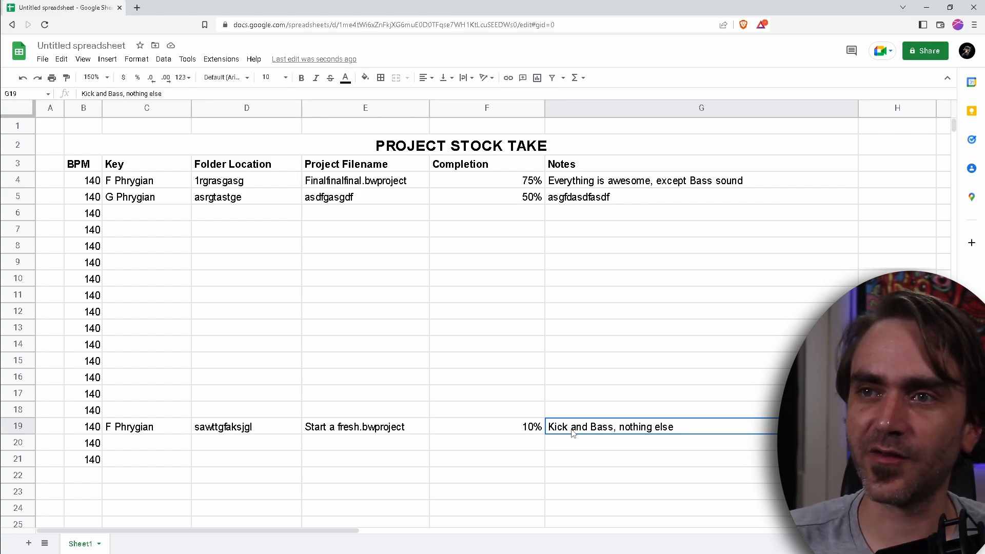
shift+click(93, 433)
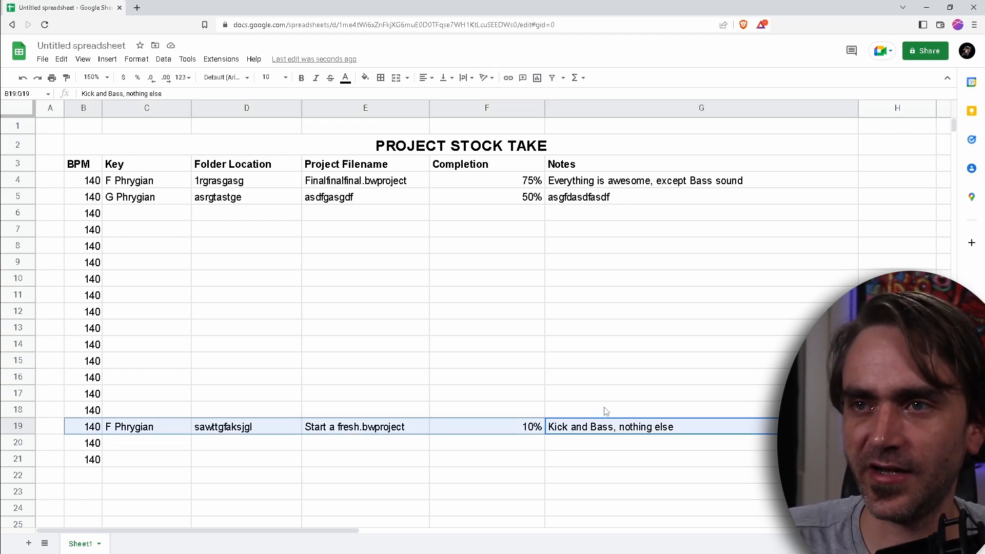
click(585, 432)
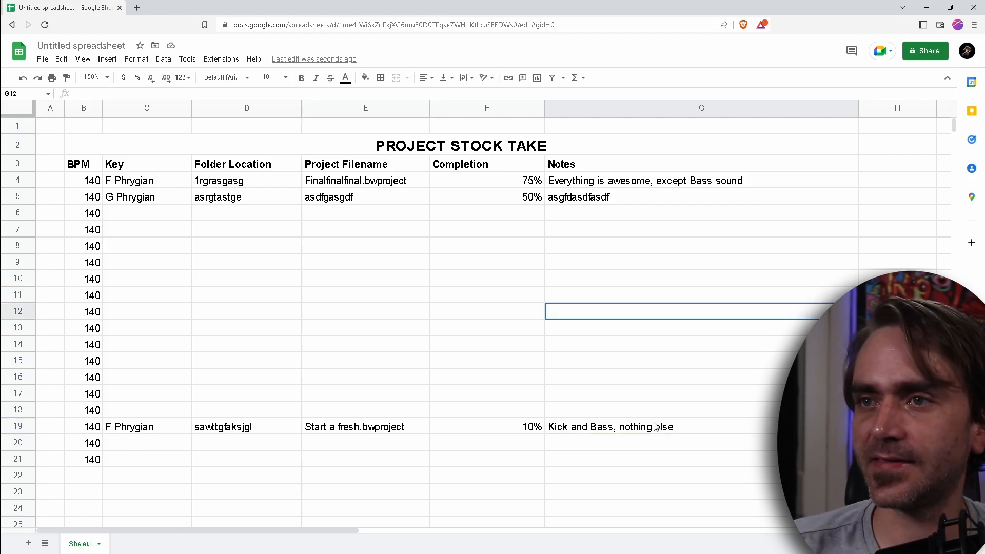
click(654, 423)
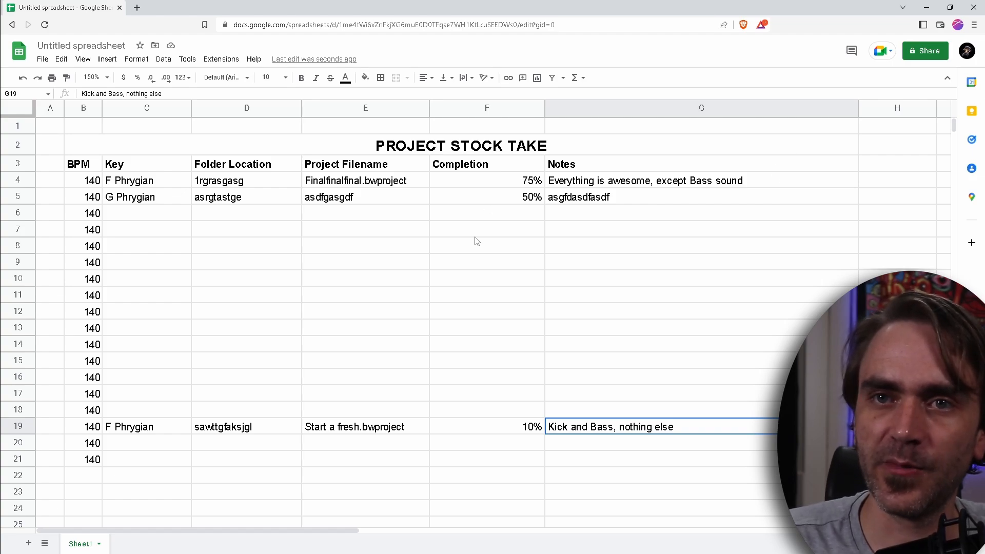
click(172, 433)
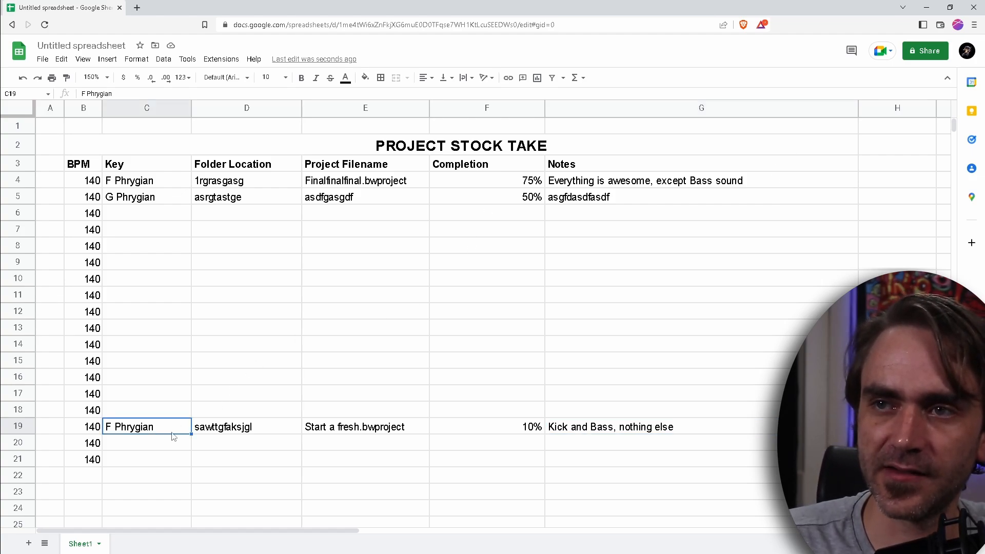
click(571, 434)
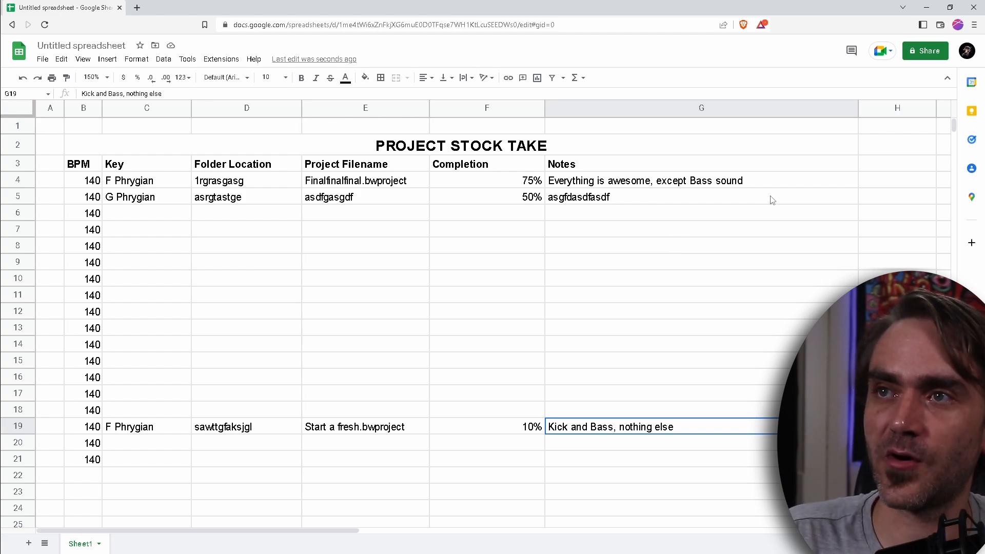
click(747, 186)
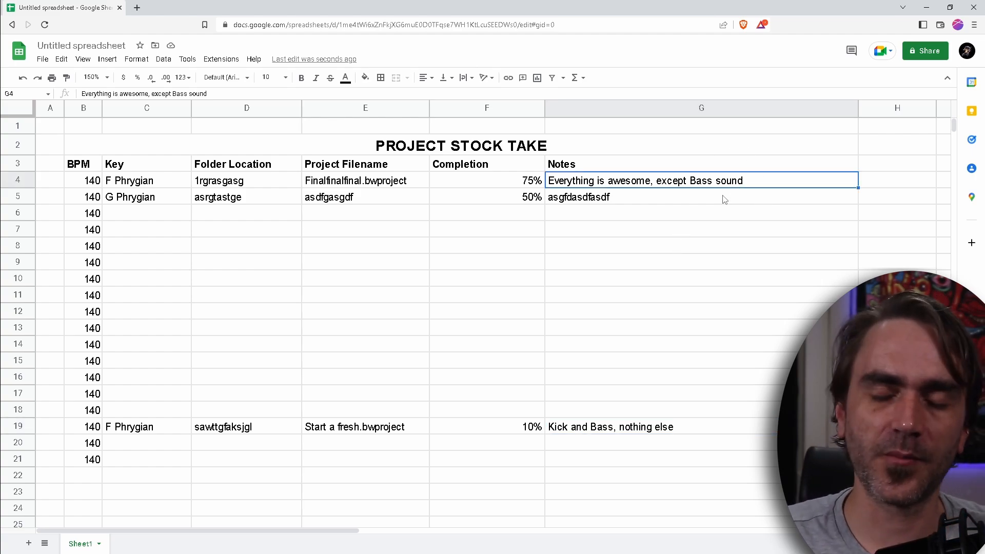